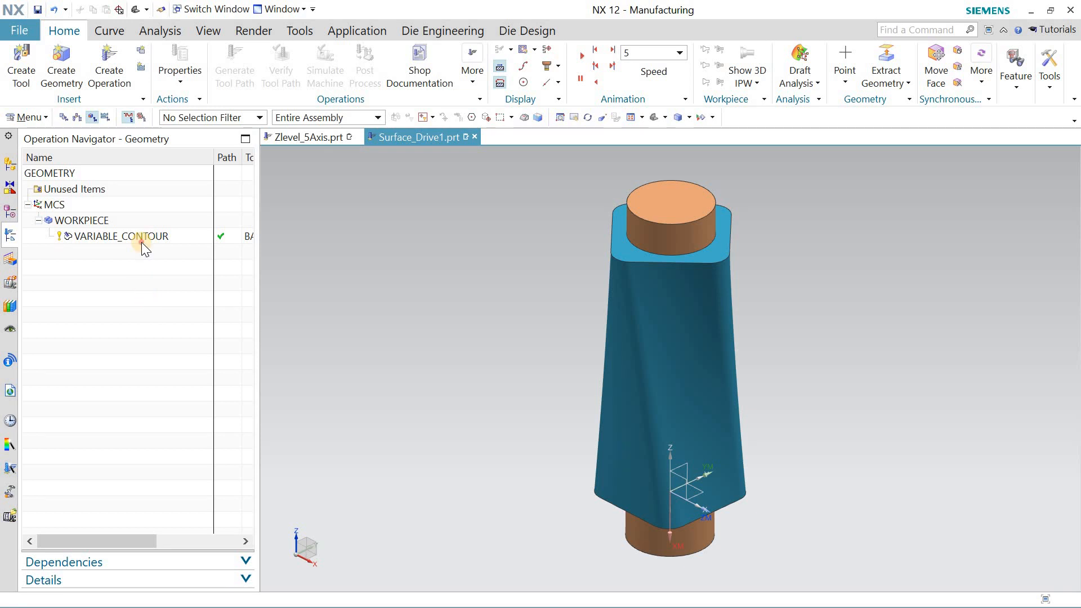
- Play the 3D Dynamic material-removal simulation of the existing VARIABLE_CONTOUR tool path to its end
{"action": "left_click", "coordinate": [142, 242]}
{"action": "left_click", "coordinate": [281, 61]}
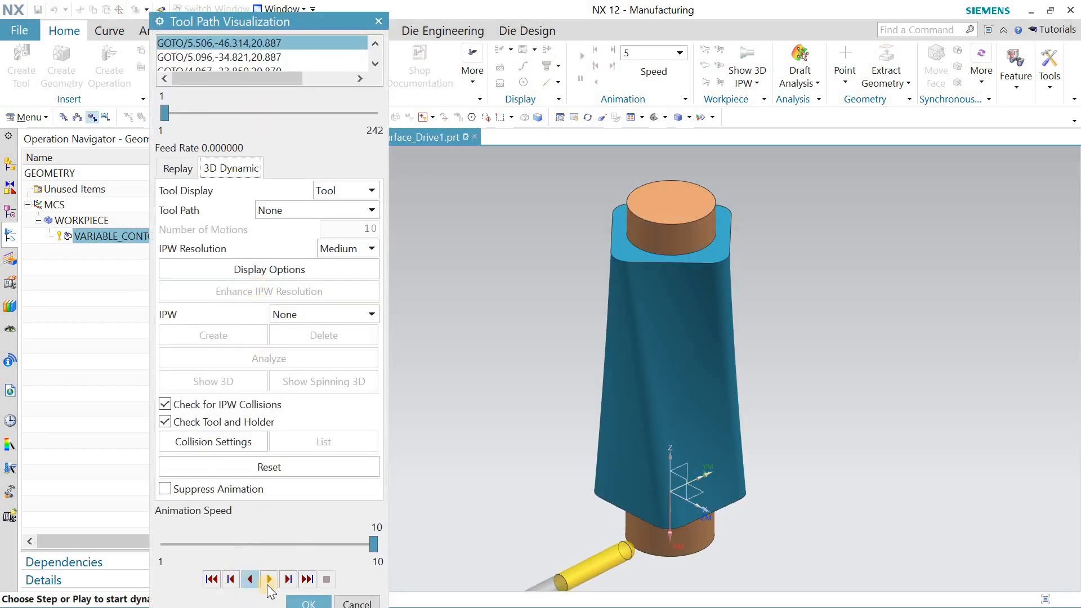
{"action": "middle_click_drag", "start_coordinate": [571, 268], "coordinate": [603, 222]}
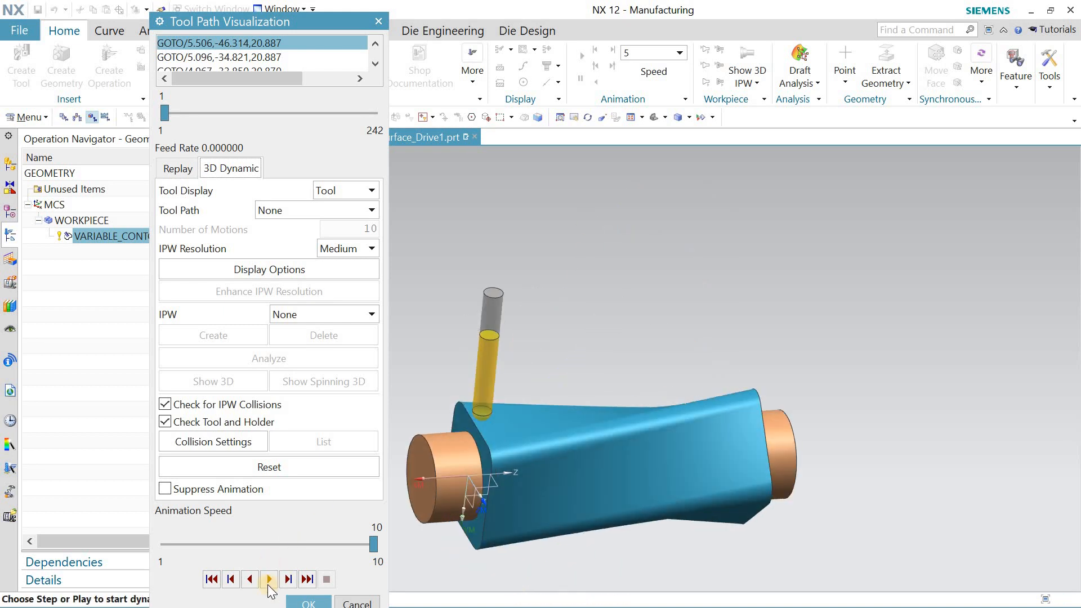
{"action": "left_click", "coordinate": [269, 580]}
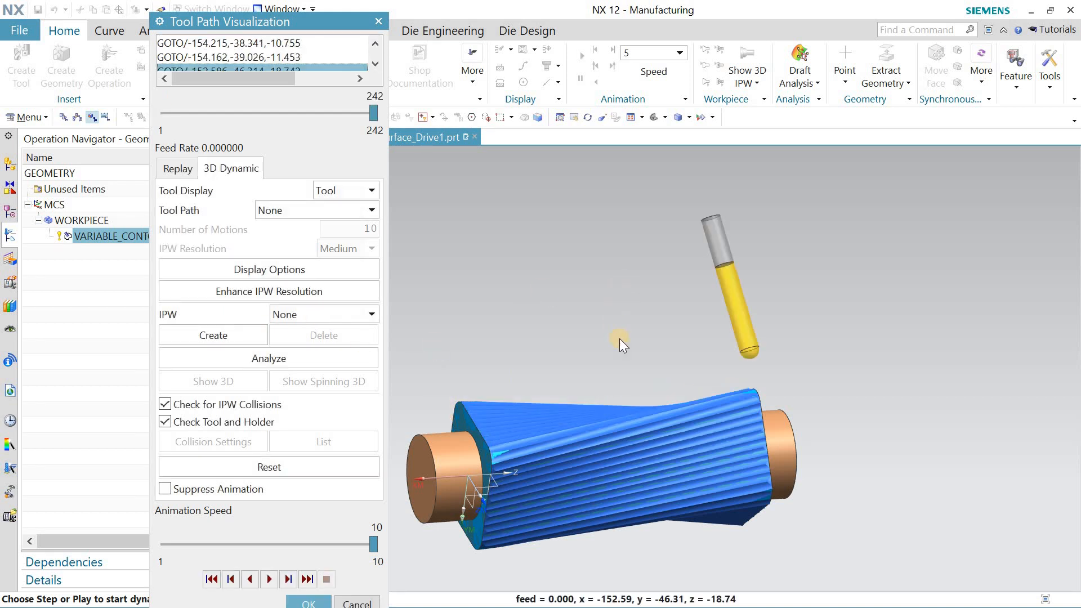
{"action": "middle_click", "coordinate": [593, 319]}
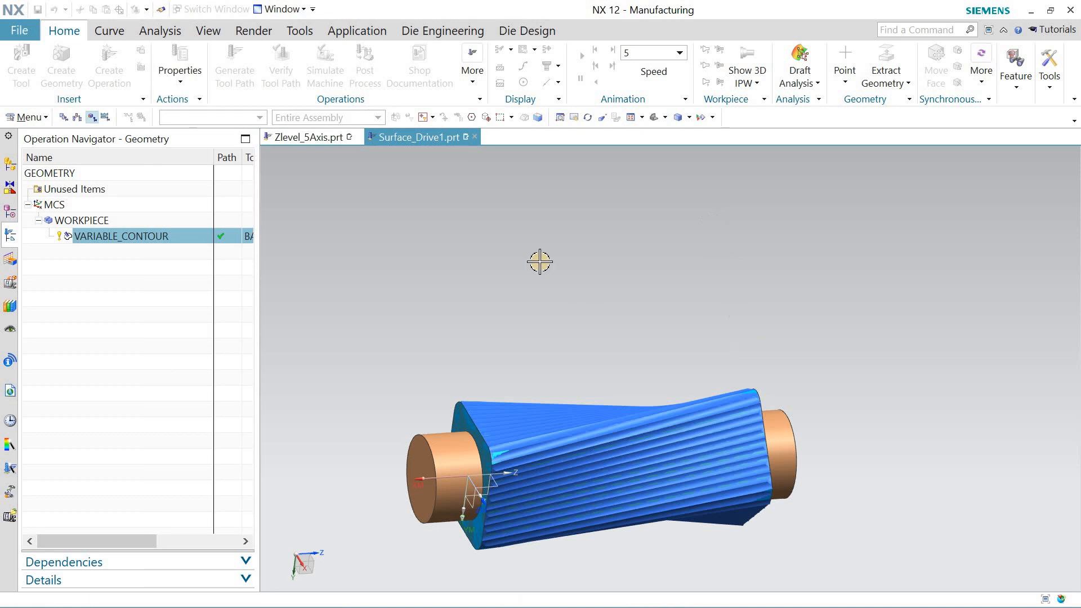
- Delete the existing VARIABLE_CONTOUR operation from WORKPIECE
{"action": "right_click", "coordinate": [171, 238]}
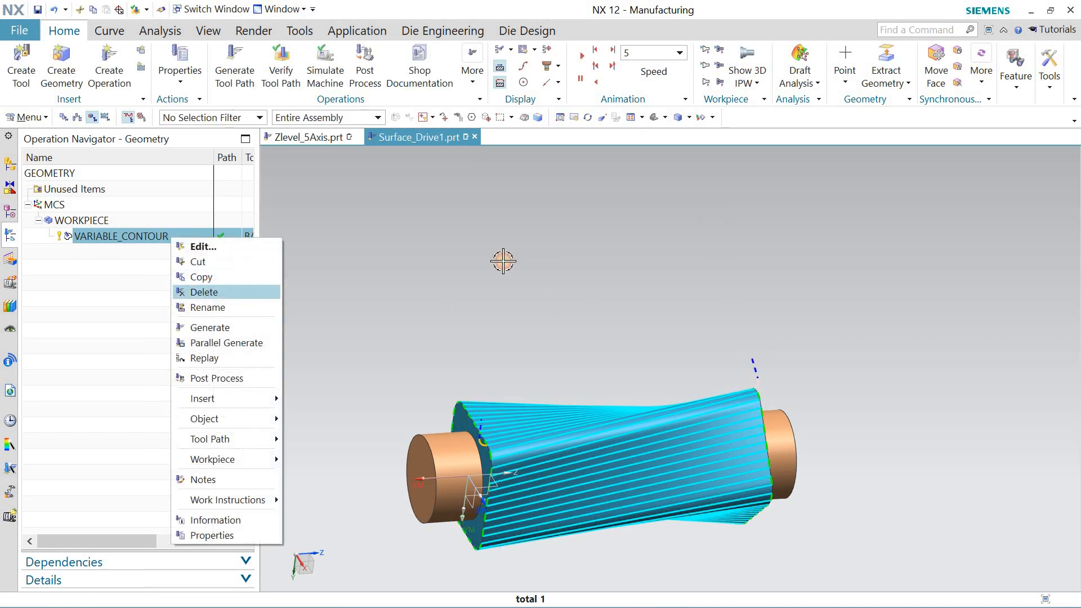
{"action": "mouse_move", "coordinate": [460, 304]}
{"action": "middle_mouse_down"}
{"action": "mouse_move", "coordinate": [465, 291]}
{"action": "mouse_move", "coordinate": [455, 307]}
{"action": "mouse_move", "coordinate": [473, 301]}
{"action": "middle_mouse_up"}
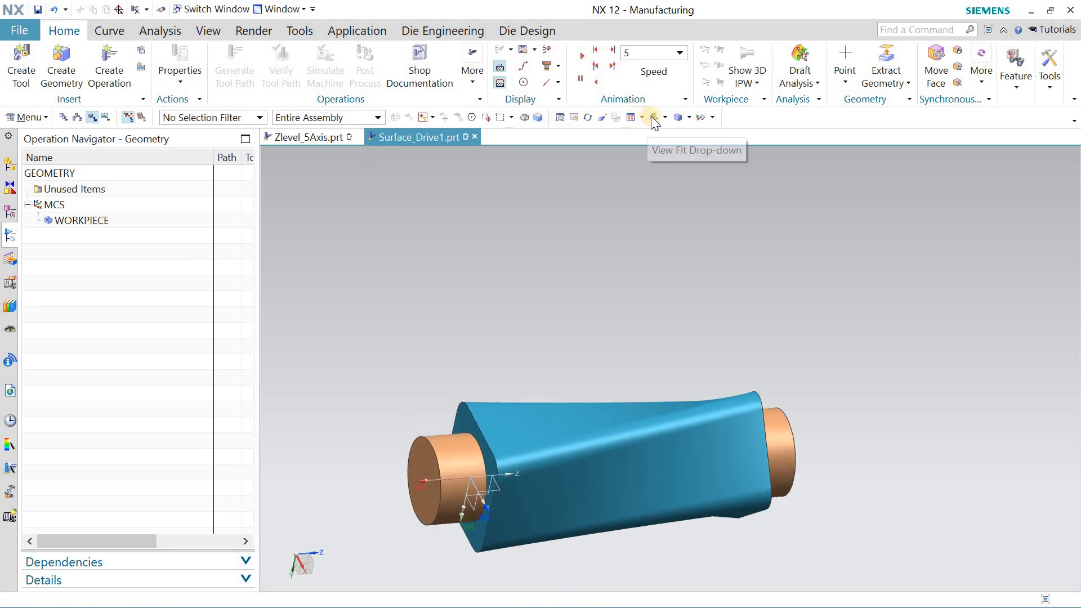
{"action": "middle_click_drag", "start_coordinate": [639, 157], "coordinate": [515, 258]}
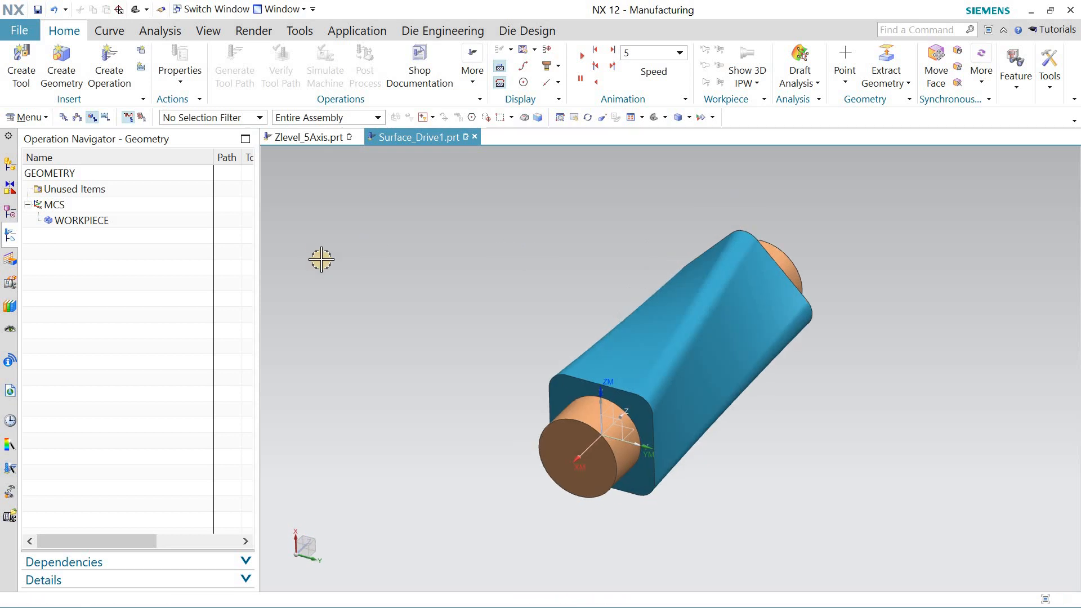
- Define the WORKPIECE blank as Offset from Part with an offset of 0.5
{"action": "double_click", "coordinate": [73, 222]}
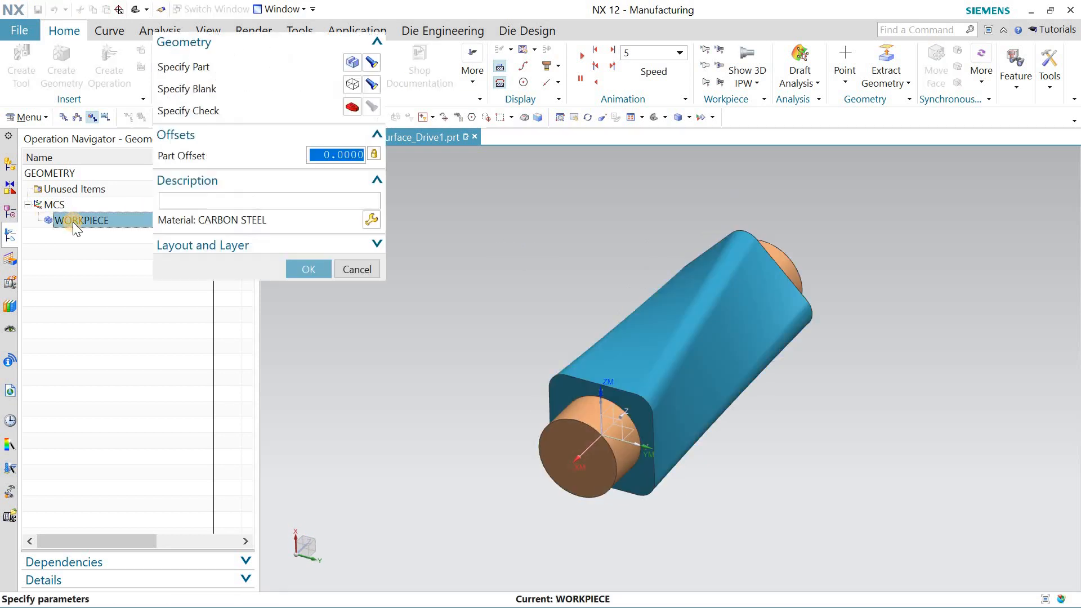
{"action": "left_click", "coordinate": [351, 85]}
{"action": "left_click", "coordinate": [291, 50]}
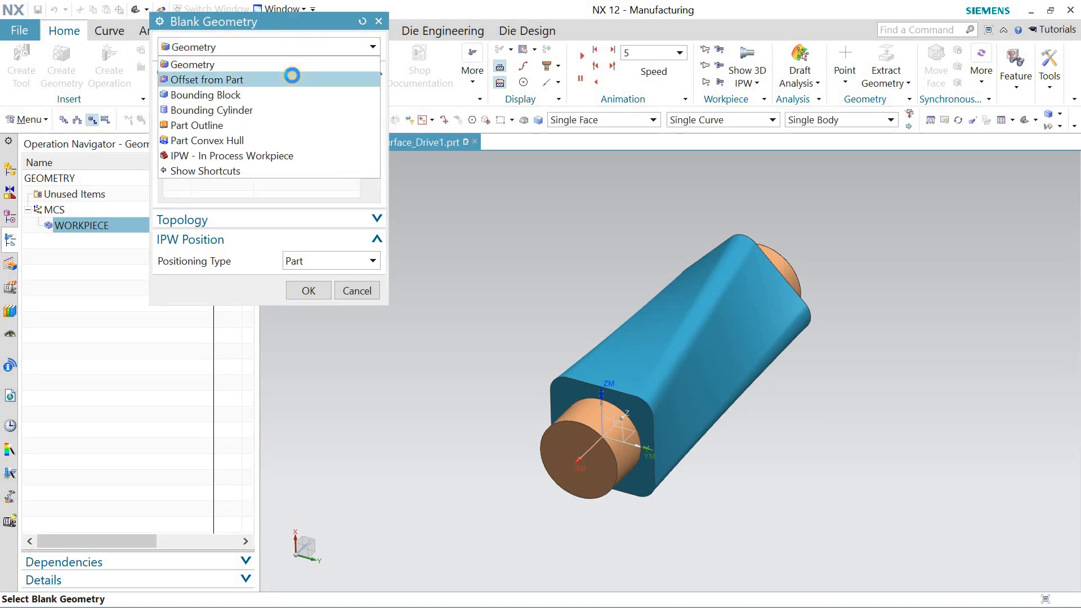
{"action": "left_click", "coordinate": [289, 75]}
{"action": "double_click", "coordinate": [353, 93]}
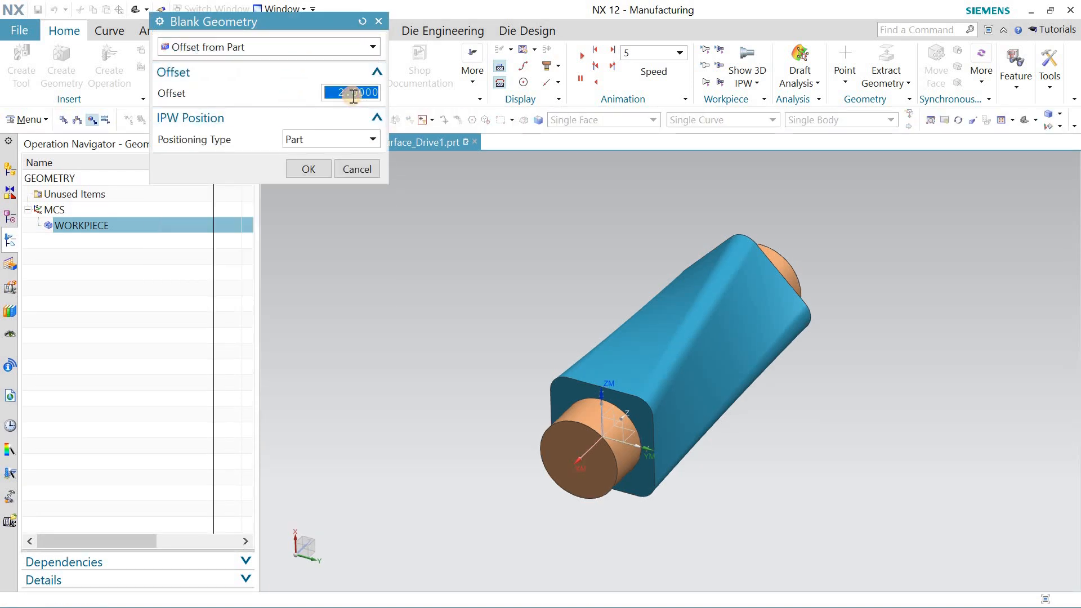
{"action": "type", "text": ".5"}
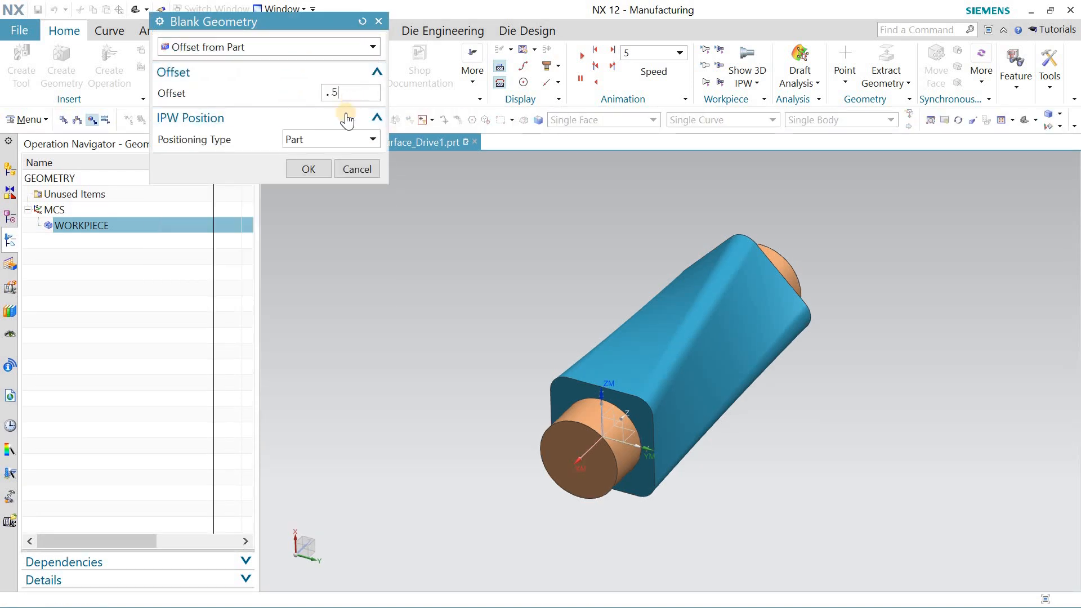
{"action": "left_click", "coordinate": [320, 168]}
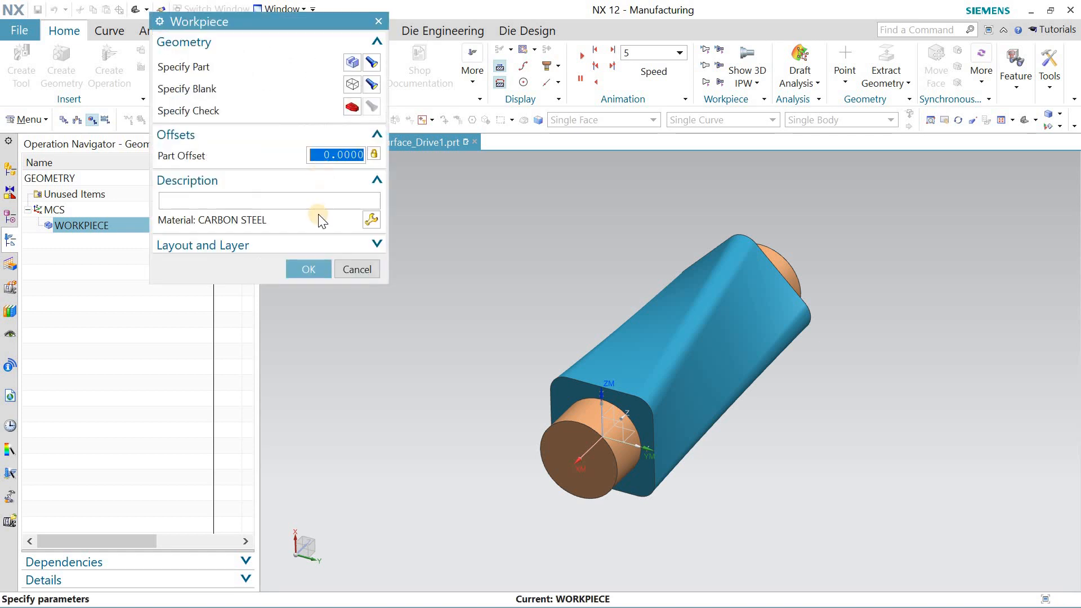
{"action": "left_click", "coordinate": [318, 269]}
- Create a mill_multi-axis VARIABLE_CONTOUR operation using program NC_PROGRAM, tool BALL_MILL, geometry WORKPIECE and method MILL_FINISH
{"action": "middle_click_drag", "start_coordinate": [542, 285], "coordinate": [631, 169]}
{"action": "left_click", "coordinate": [652, 120]}
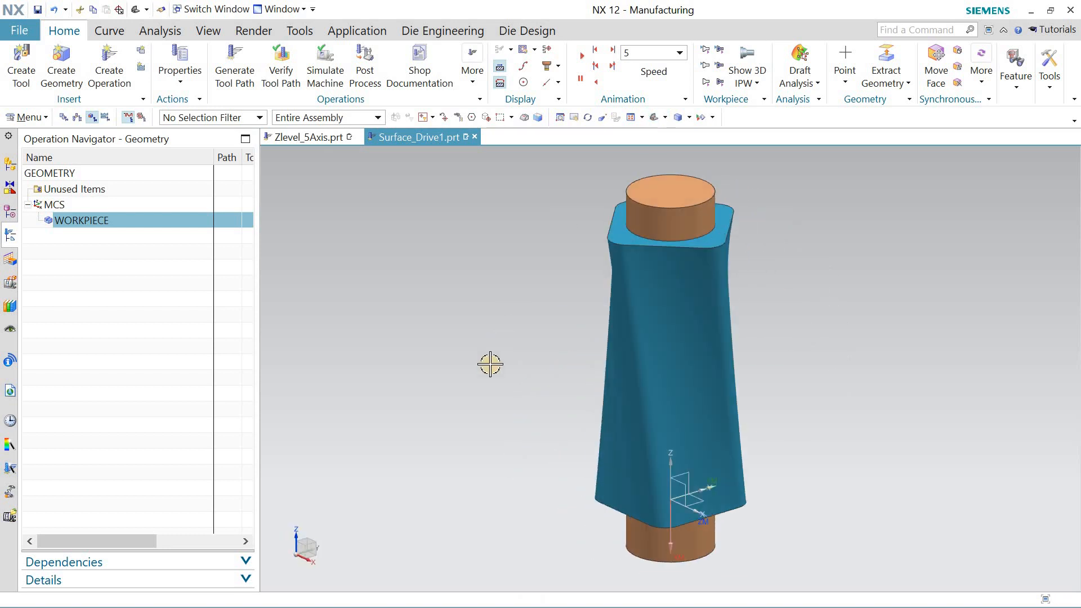
{"action": "left_click", "coordinate": [126, 77]}
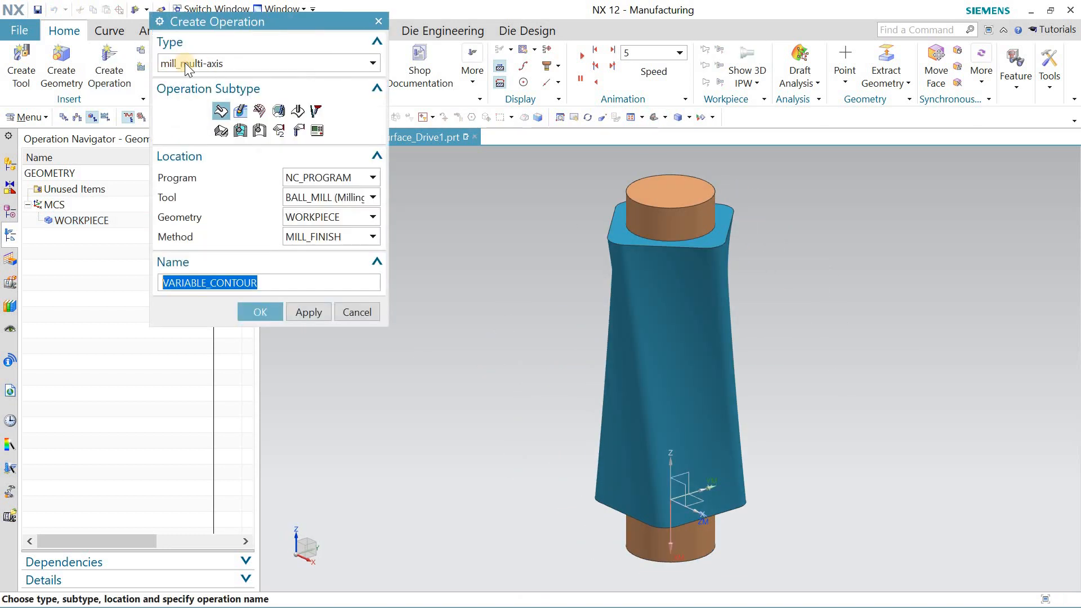
{"action": "left_click", "coordinate": [189, 63]}
{"action": "left_click", "coordinate": [228, 116]}
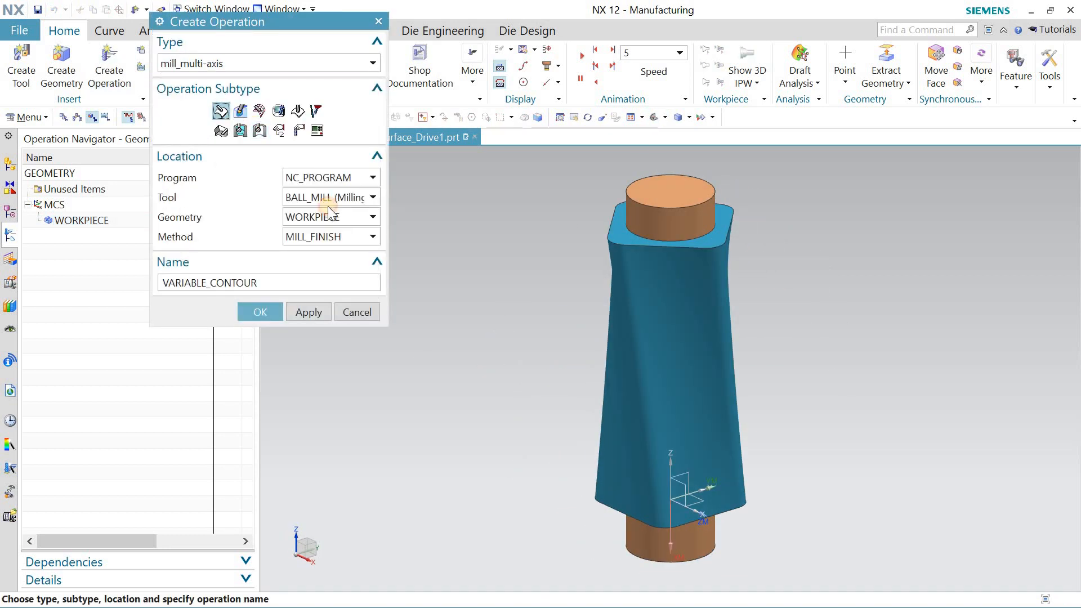
{"action": "left_click", "coordinate": [325, 177]}
{"action": "left_click", "coordinate": [211, 211]}
{"action": "left_click", "coordinate": [326, 197]}
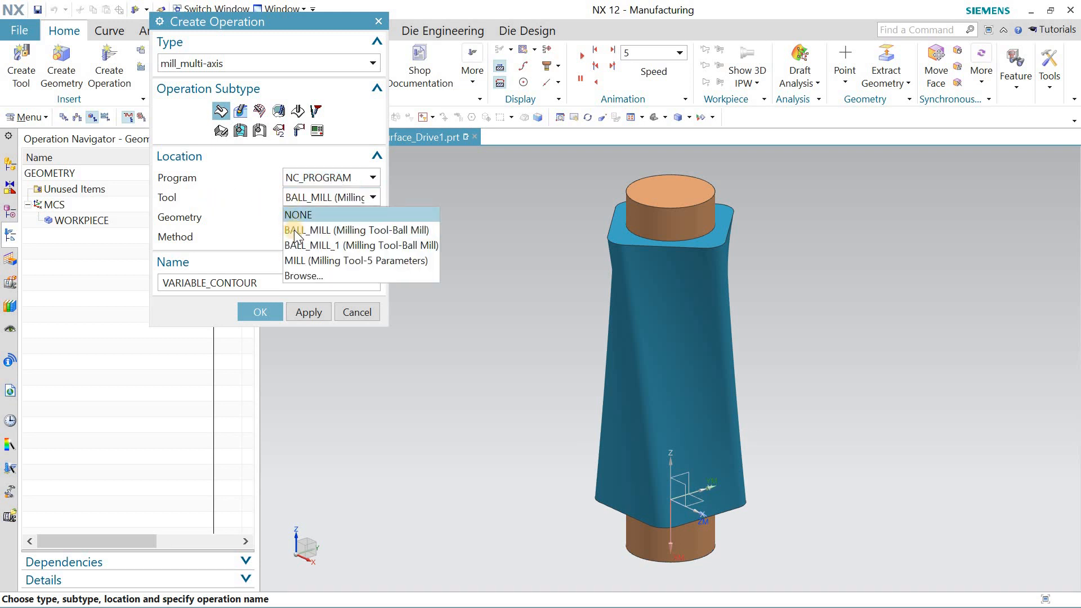
{"action": "left_click", "coordinate": [304, 227]}
{"action": "left_click", "coordinate": [326, 216]}
{"action": "left_click", "coordinate": [304, 265]}
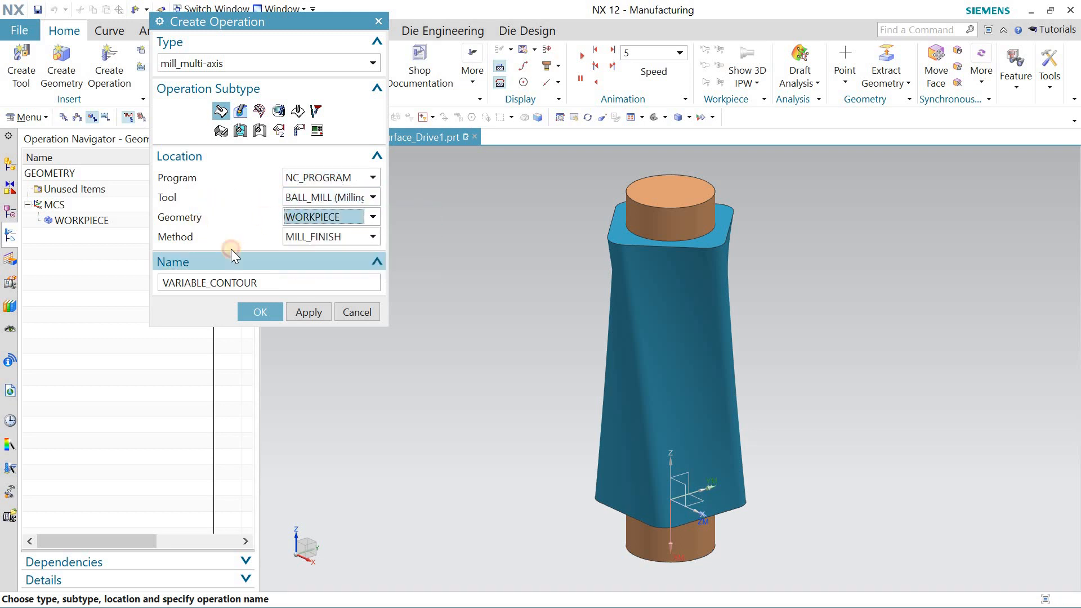
{"action": "left_click", "coordinate": [307, 239]}
{"action": "left_click", "coordinate": [311, 269]}
{"action": "left_click", "coordinate": [260, 311]}
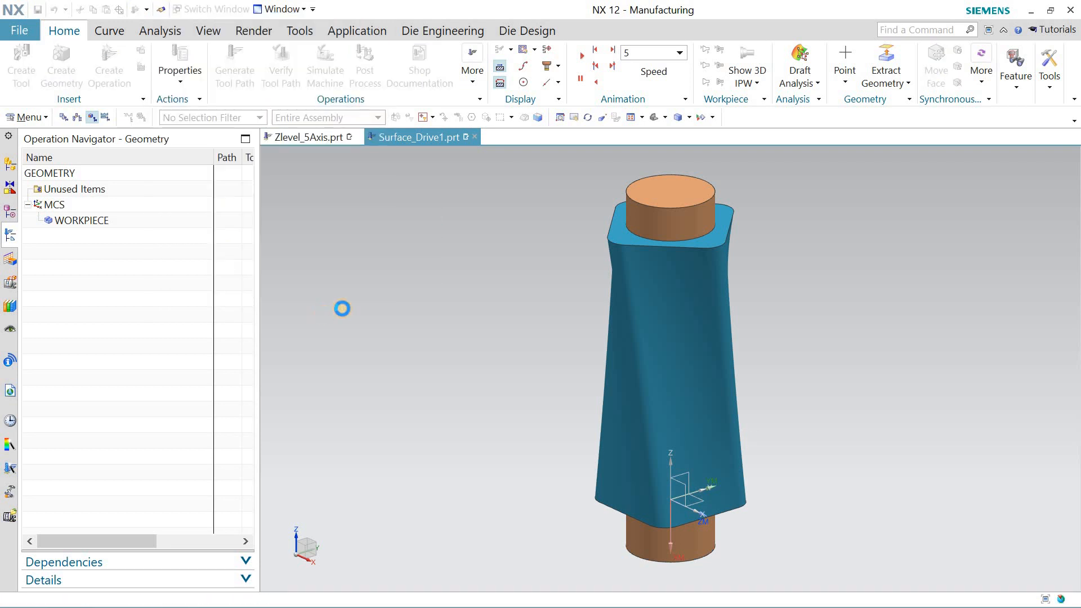
- Specify the blue twisted side surface as the operation's cut area
{"action": "middle_click_drag", "start_coordinate": [630, 250], "coordinate": [573, 261]}
{"action": "left_click", "coordinate": [352, 127]}
{"action": "left_click", "coordinate": [677, 342]}
{"action": "left_click", "coordinate": [325, 272]}
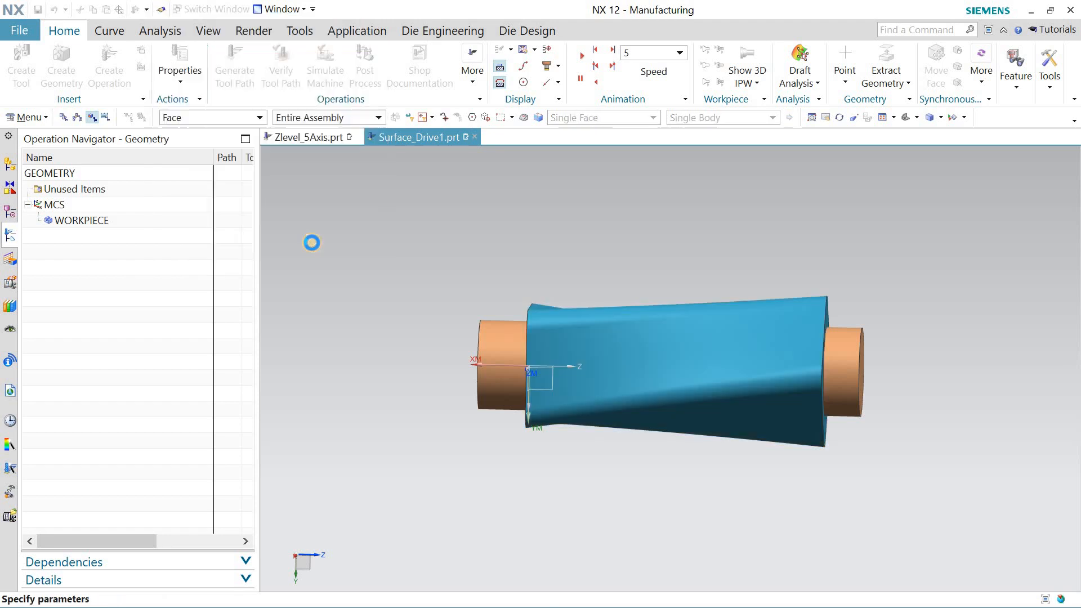
- Set the drive method to Surface Area and select the blue twisted surface as drive geometry
{"action": "middle_click_drag", "start_coordinate": [546, 196], "coordinate": [555, 216]}
{"action": "left_click", "coordinate": [310, 176]}
{"action": "left_click", "coordinate": [304, 253]}
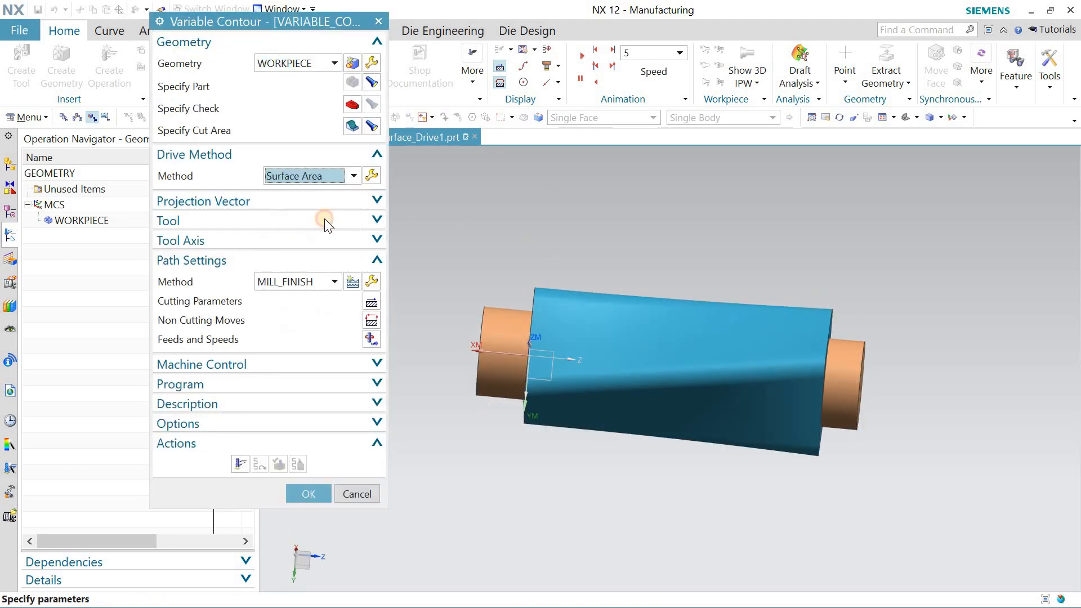
{"action": "left_click", "coordinate": [351, 64]}
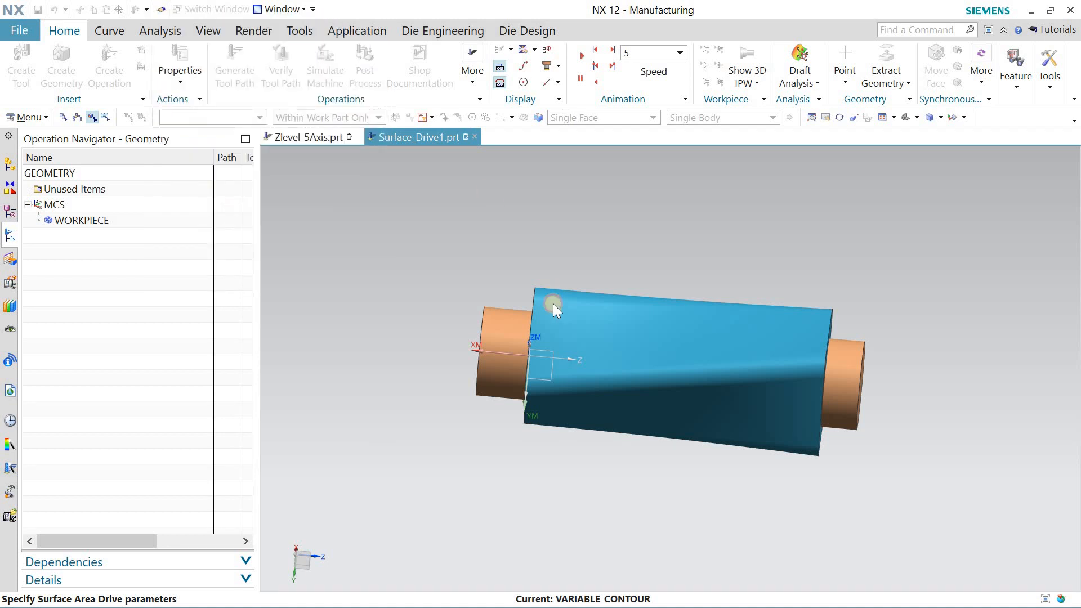
{"action": "left_click", "coordinate": [599, 331]}
{"action": "left_click", "coordinate": [304, 150]}
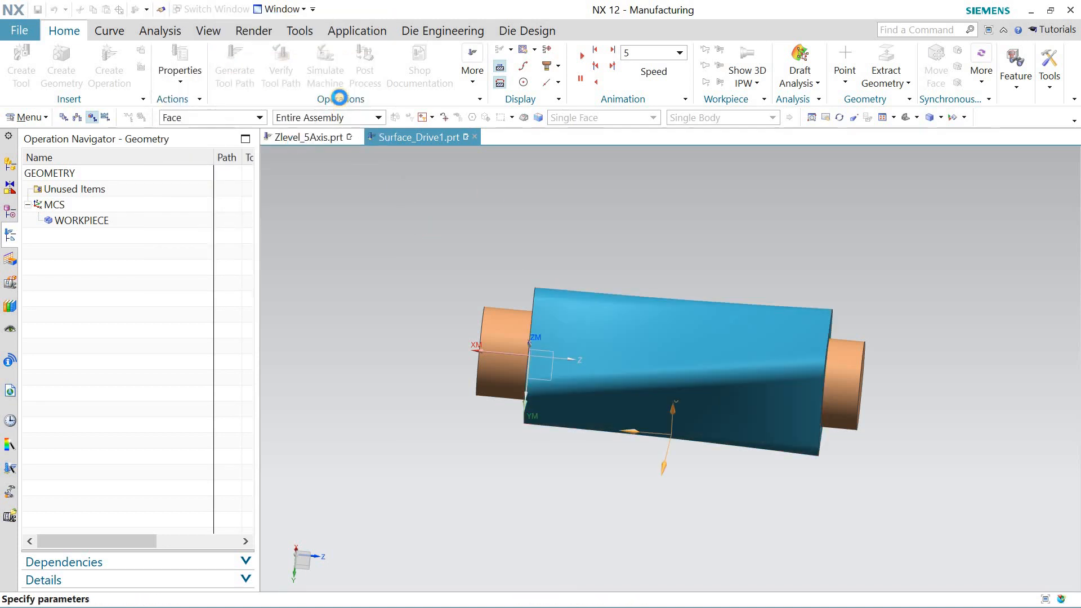
- Define the drive cut area by Surface %, accepting start percentages of 0 and end percentages of 100
{"action": "left_click", "coordinate": [336, 87]}
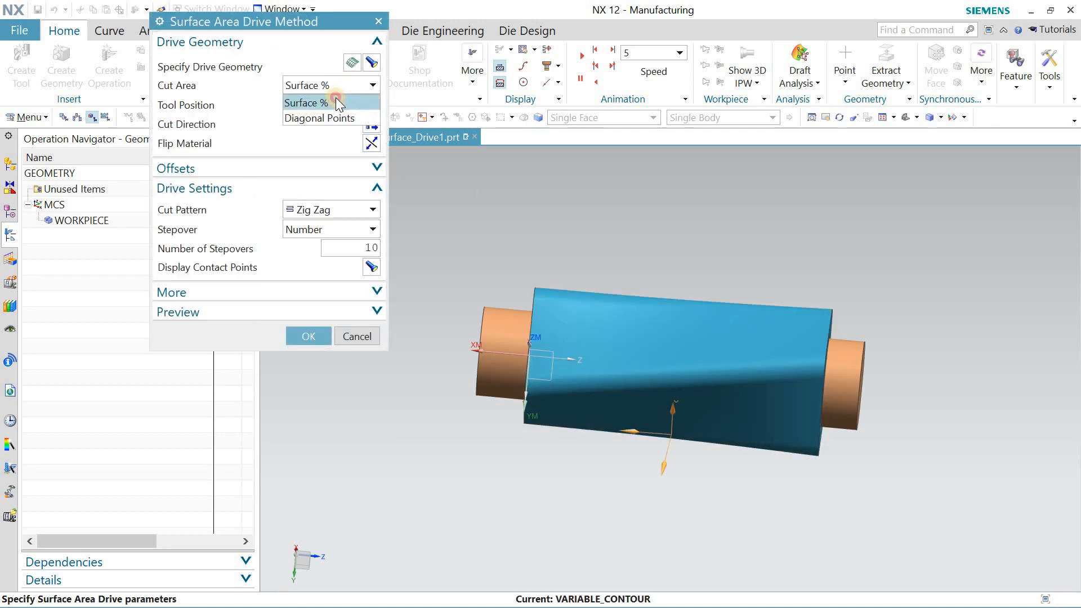
{"action": "left_click", "coordinate": [337, 103]}
{"action": "left_click", "coordinate": [309, 161]}
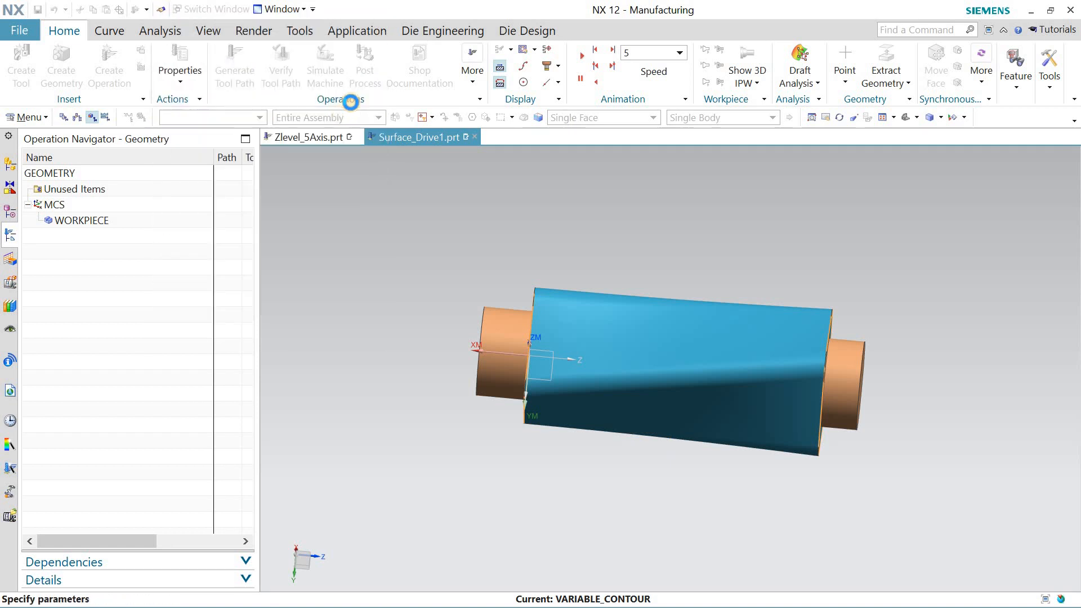
{"action": "left_click", "coordinate": [336, 87]}
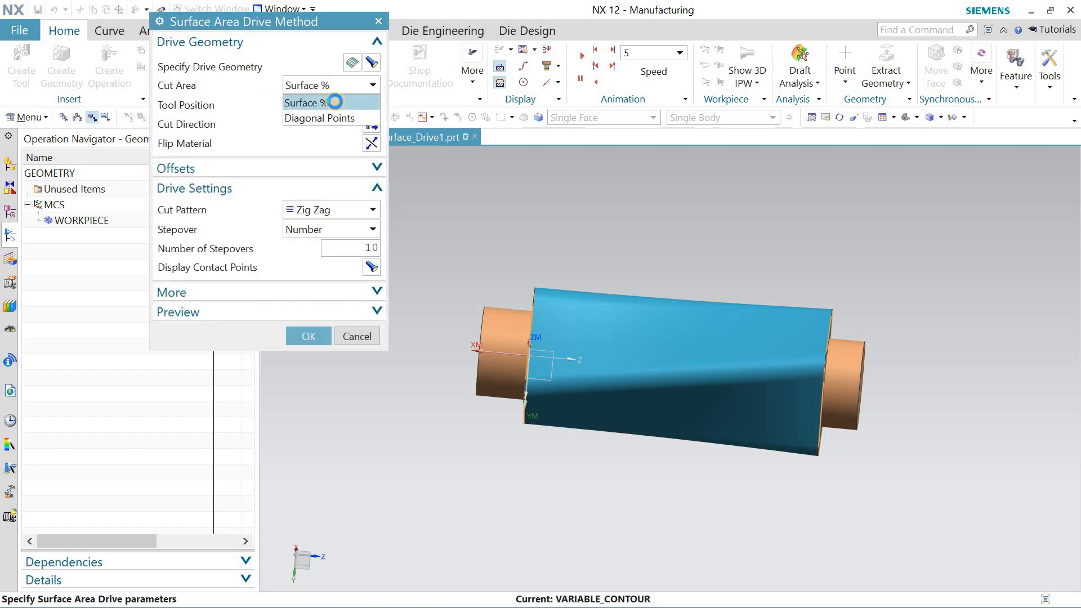
{"action": "left_click", "coordinate": [336, 102]}
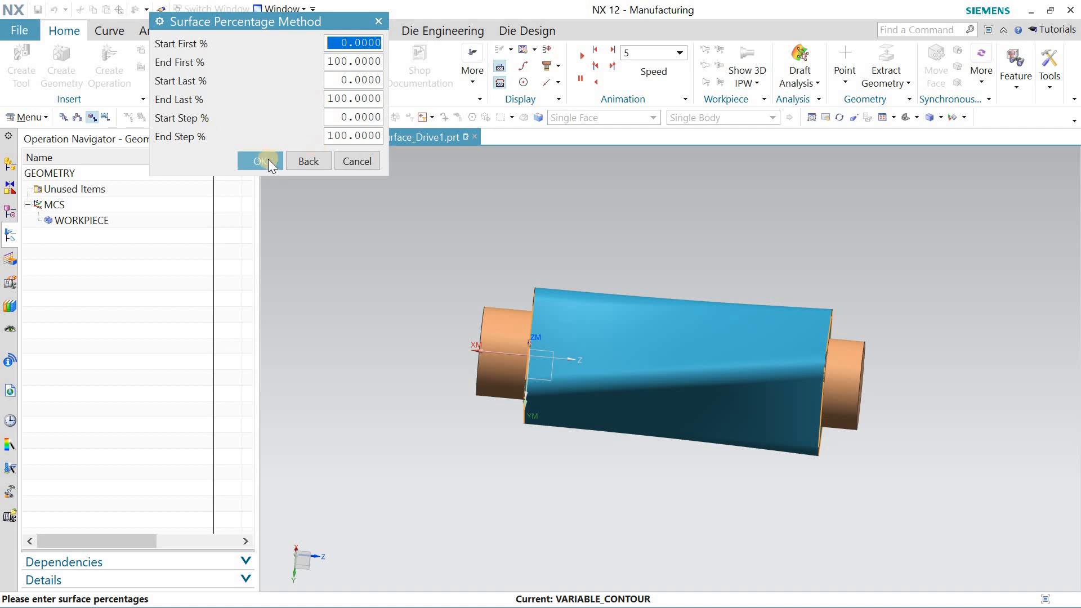
{"action": "left_click", "coordinate": [261, 161]}
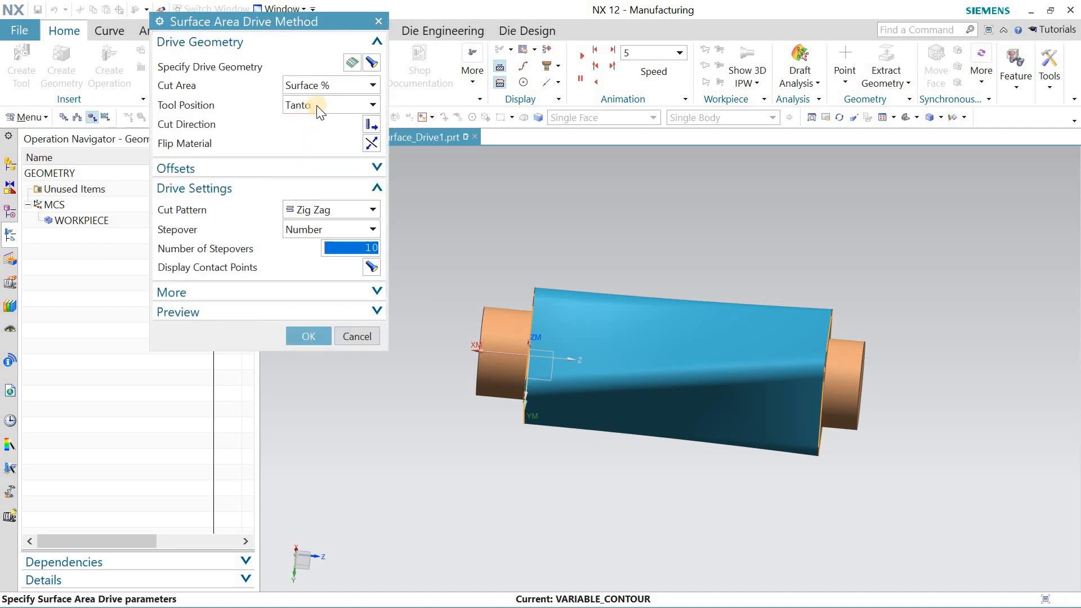
- Keep the tool position at Tanto and choose the lengthwise cut direction starting from the XM end of the surface
{"action": "left_click", "coordinate": [320, 111]}
{"action": "left_click", "coordinate": [306, 140]}
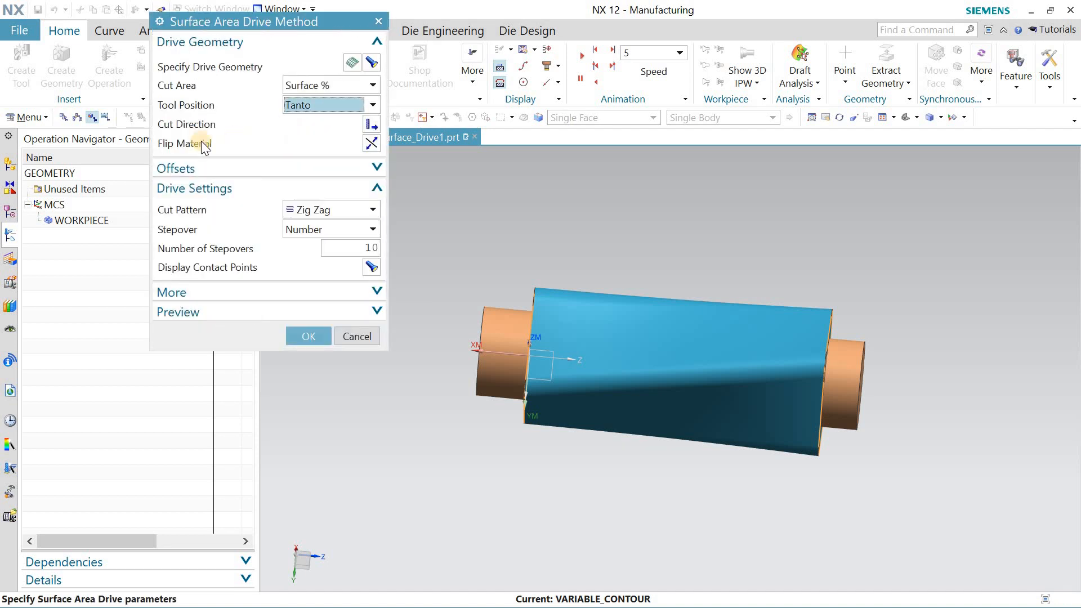
{"action": "left_click", "coordinate": [369, 124]}
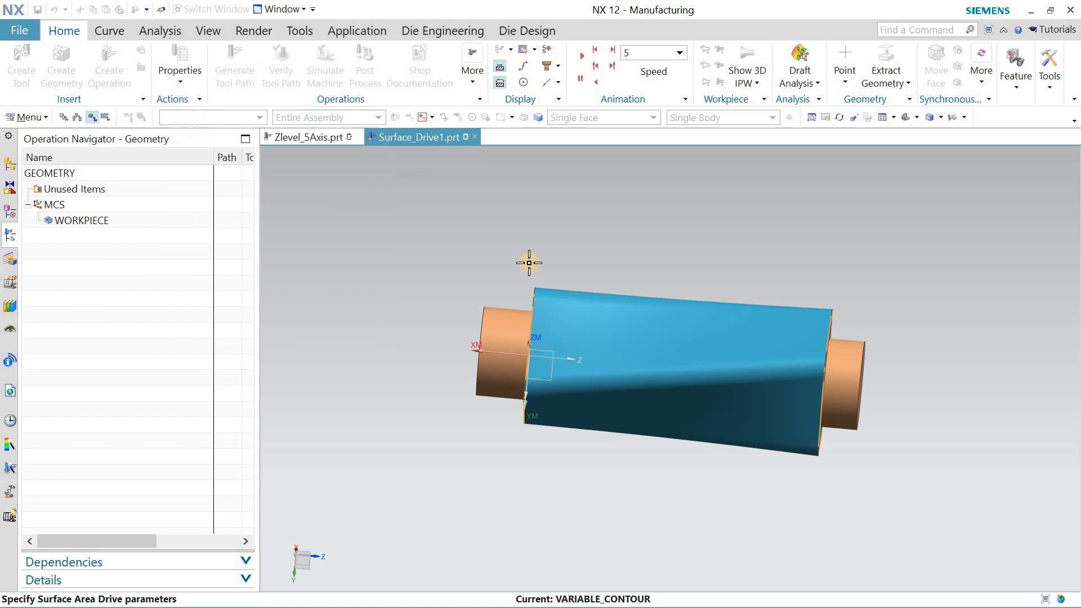
{"action": "left_click", "coordinate": [603, 315]}
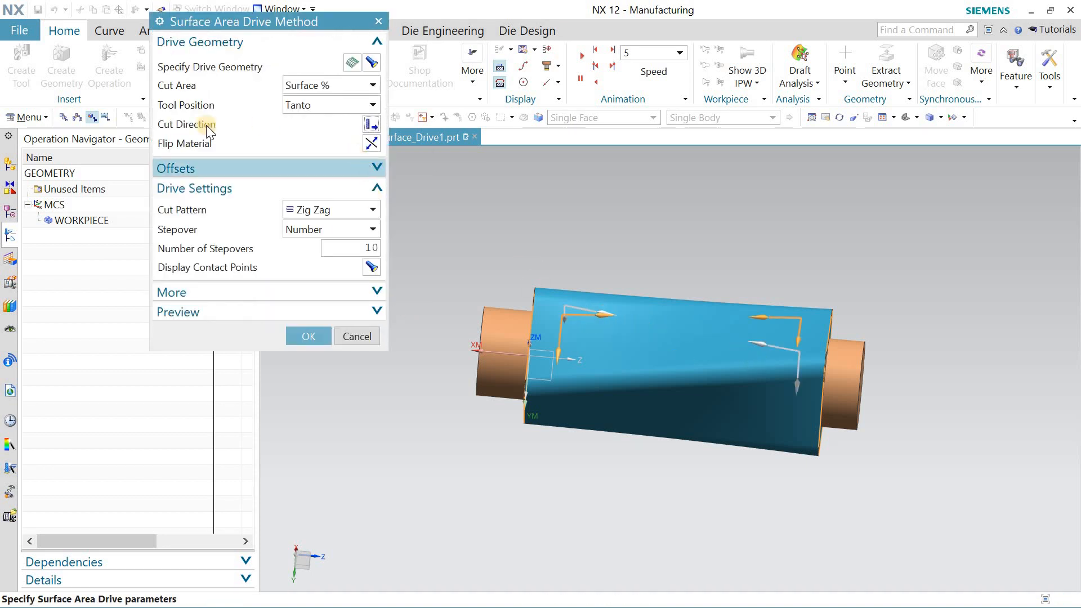
- Use a Zig Zag cut pattern with Number stepover and set the number of stepovers to 50
{"action": "left_click", "coordinate": [326, 208]}
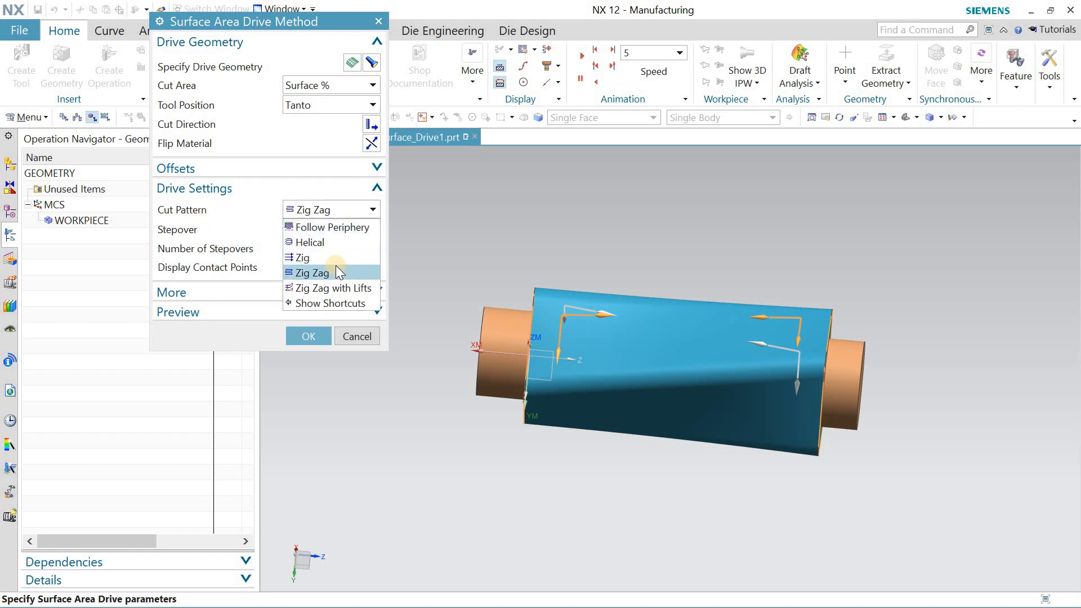
{"action": "left_click", "coordinate": [328, 272]}
{"action": "left_click", "coordinate": [345, 231]}
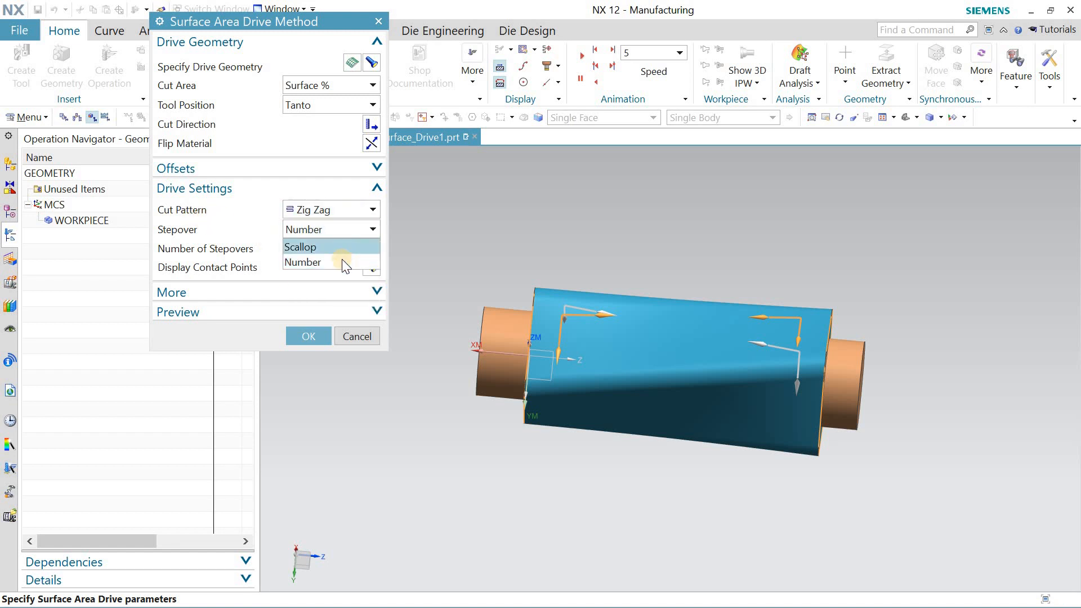
{"action": "left_click", "coordinate": [348, 261]}
{"action": "double_click", "coordinate": [364, 248]}
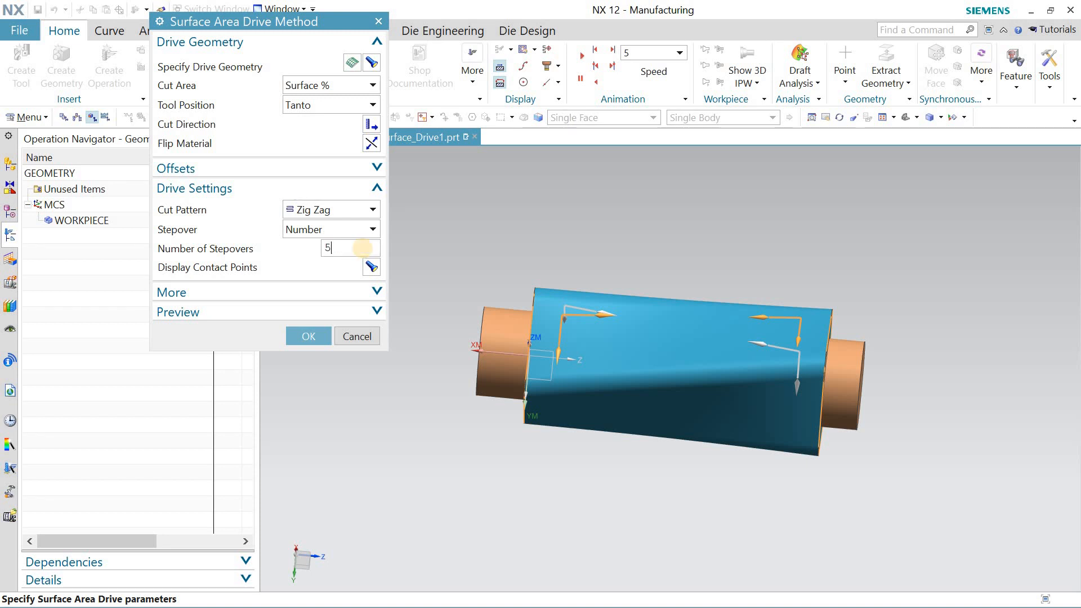
{"action": "type", "text": "50"}
- Display the drive surface's contact points and preview the drive path over the twisted surface
{"action": "left_click", "coordinate": [371, 268]}
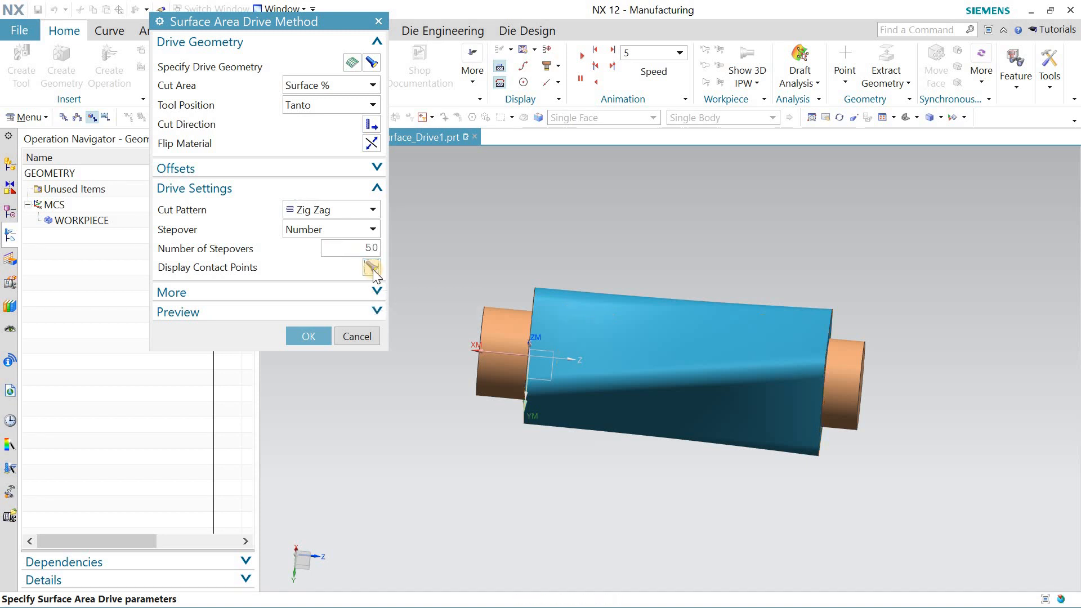
{"action": "middle_click_drag", "start_coordinate": [514, 210], "coordinate": [323, 337]}
{"action": "left_click", "coordinate": [349, 316]}
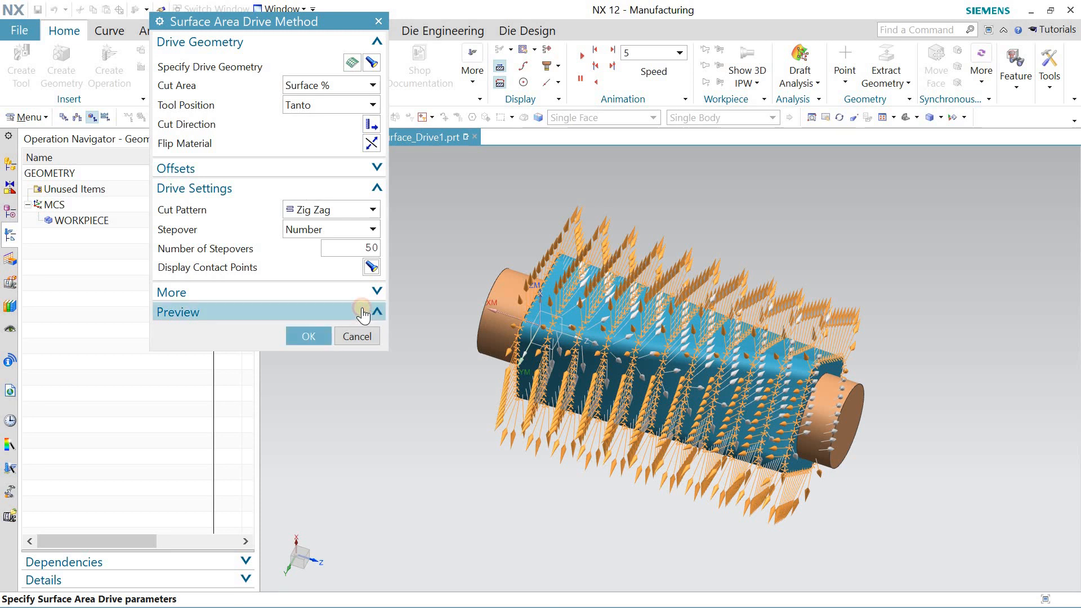
{"action": "left_click", "coordinate": [370, 334]}
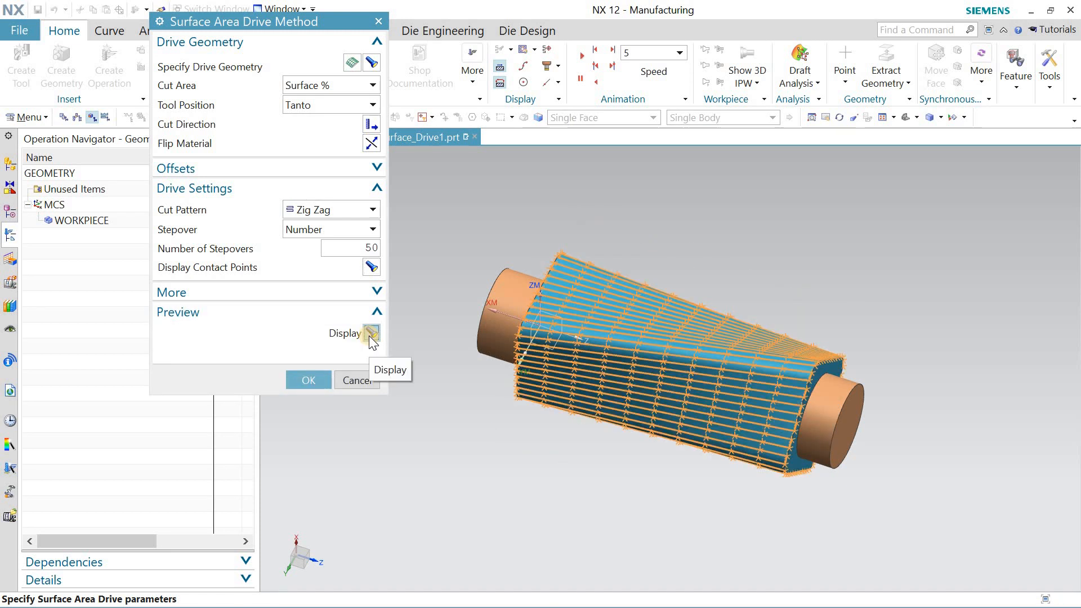
{"action": "middle_click_drag", "start_coordinate": [458, 217], "coordinate": [363, 253]}
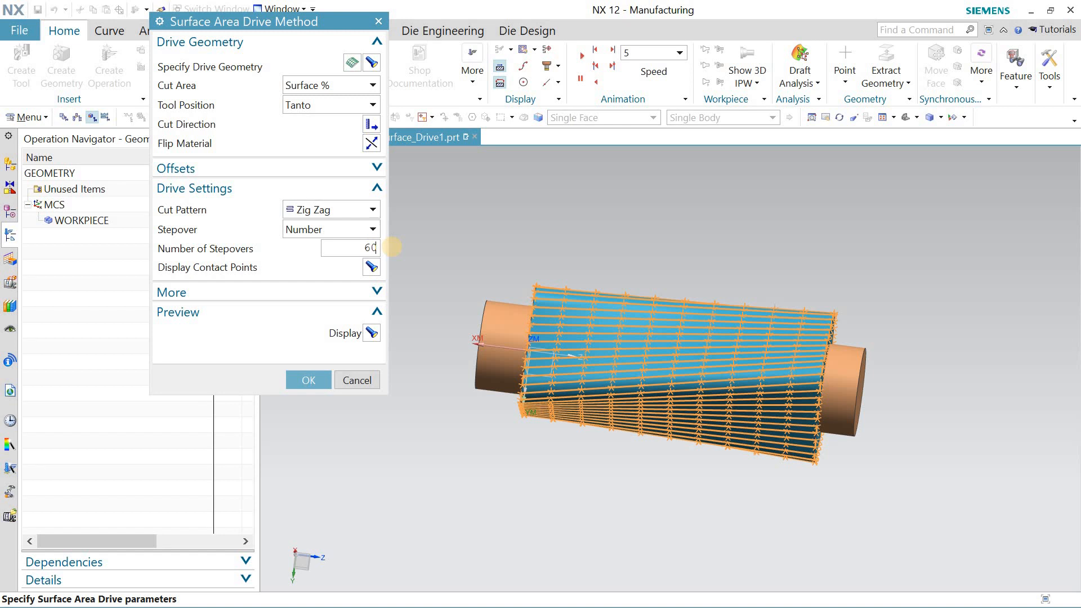
- Set the number of stepovers to 60, preview the drive path again and accept the drive method settings
{"action": "left_click", "coordinate": [371, 333]}
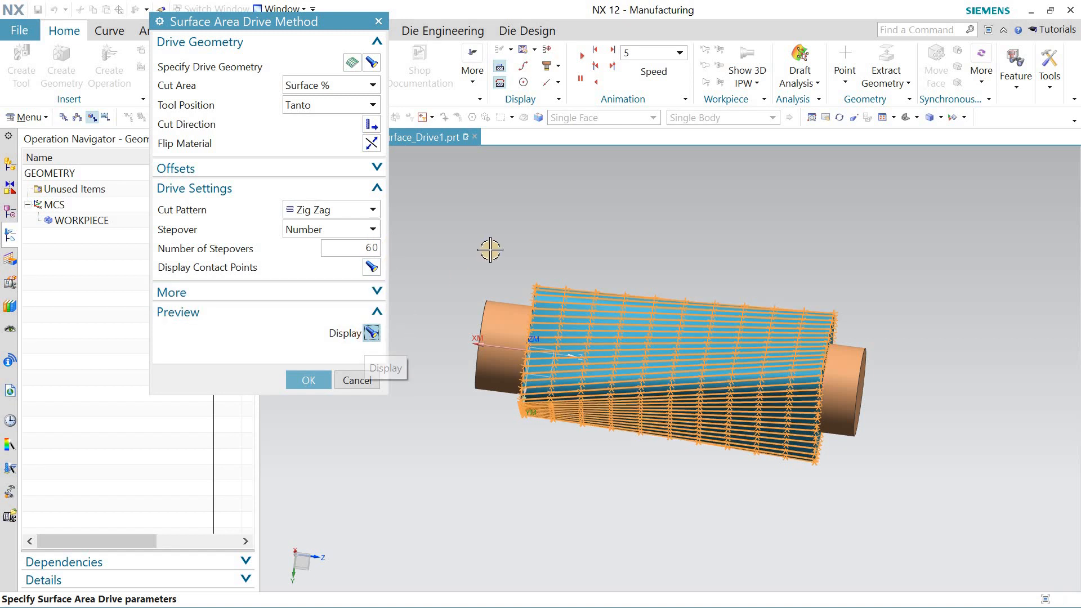
{"action": "middle_click_drag", "start_coordinate": [490, 203], "coordinate": [487, 246]}
{"action": "left_click", "coordinate": [314, 385]}
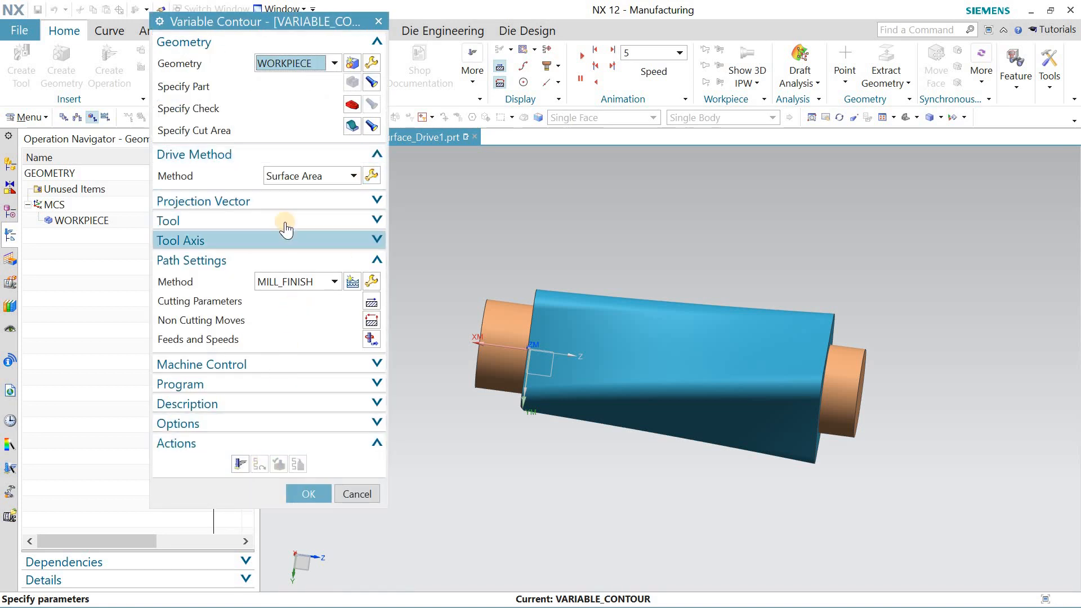
- Check the projection vector setting and set the tool axis to Normal to Drive
{"action": "left_click", "coordinate": [375, 204]}
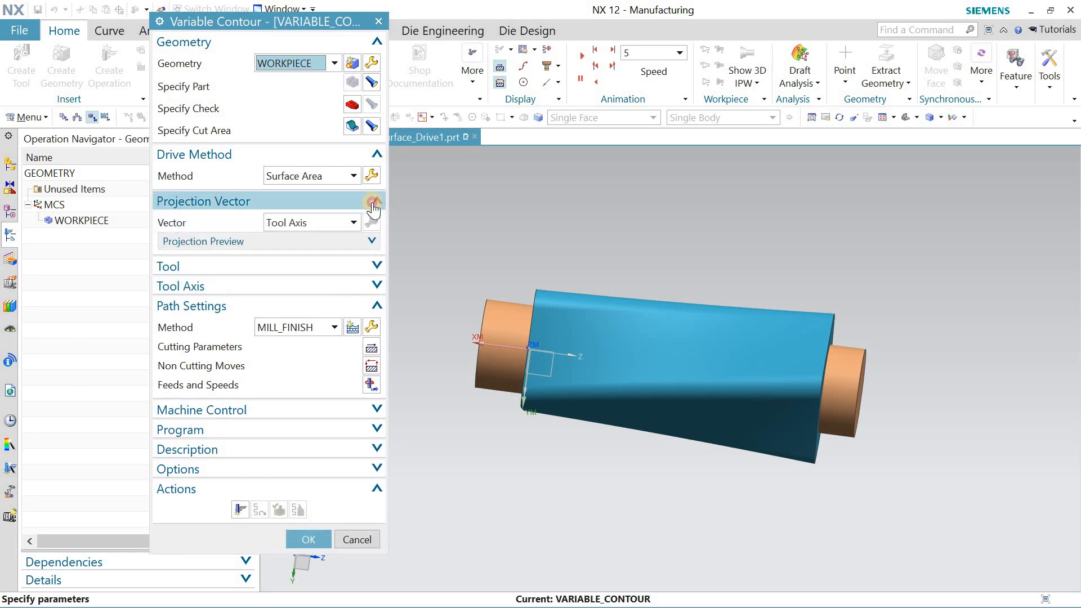
{"action": "left_click", "coordinate": [374, 204]}
{"action": "left_click", "coordinate": [316, 240]}
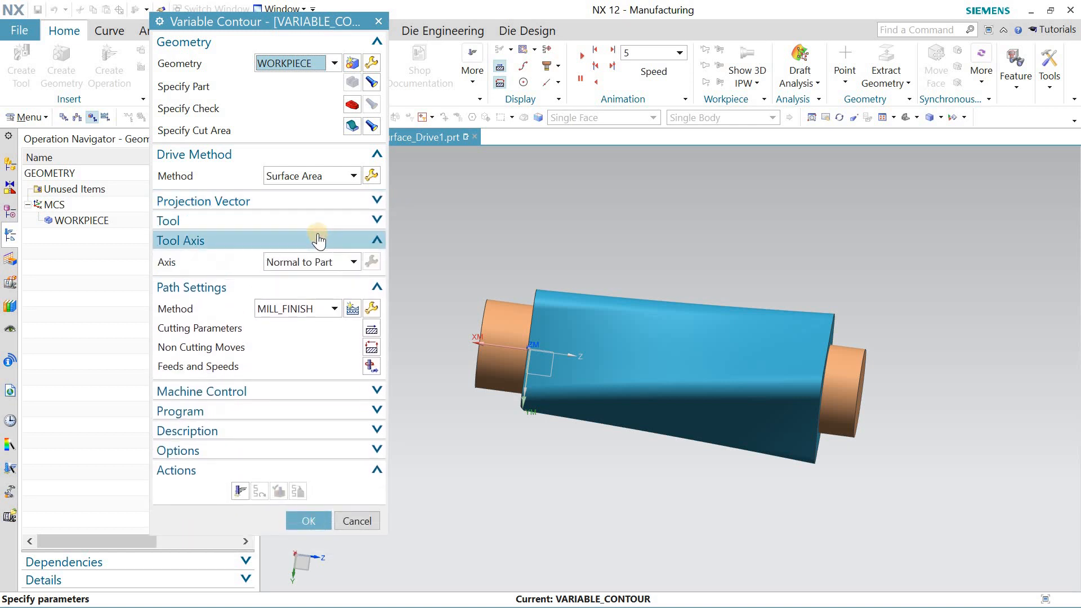
{"action": "left_click", "coordinate": [331, 263]}
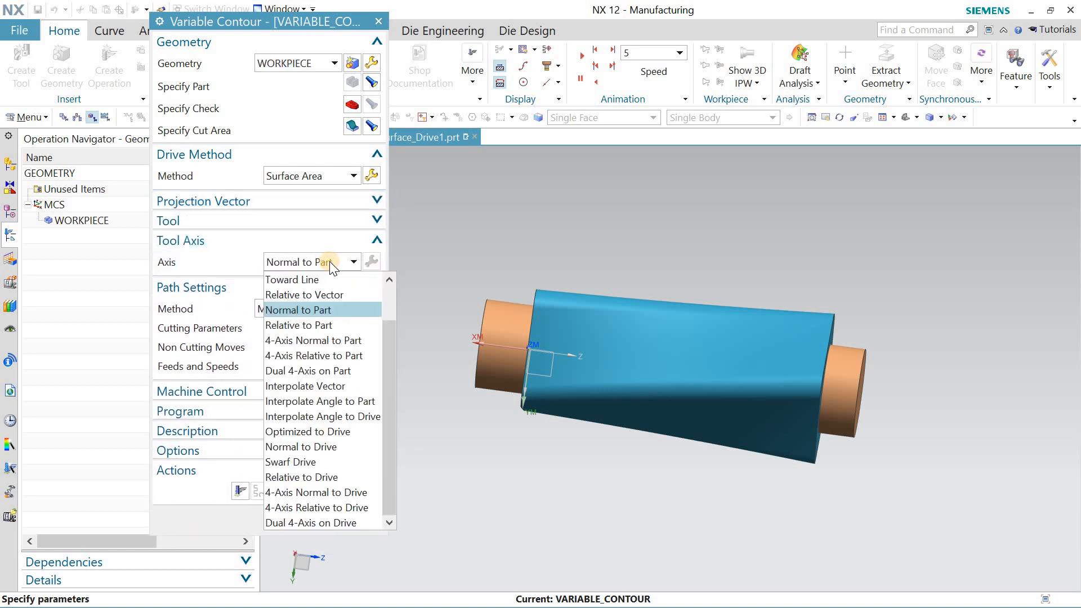
{"action": "left_click", "coordinate": [315, 447]}
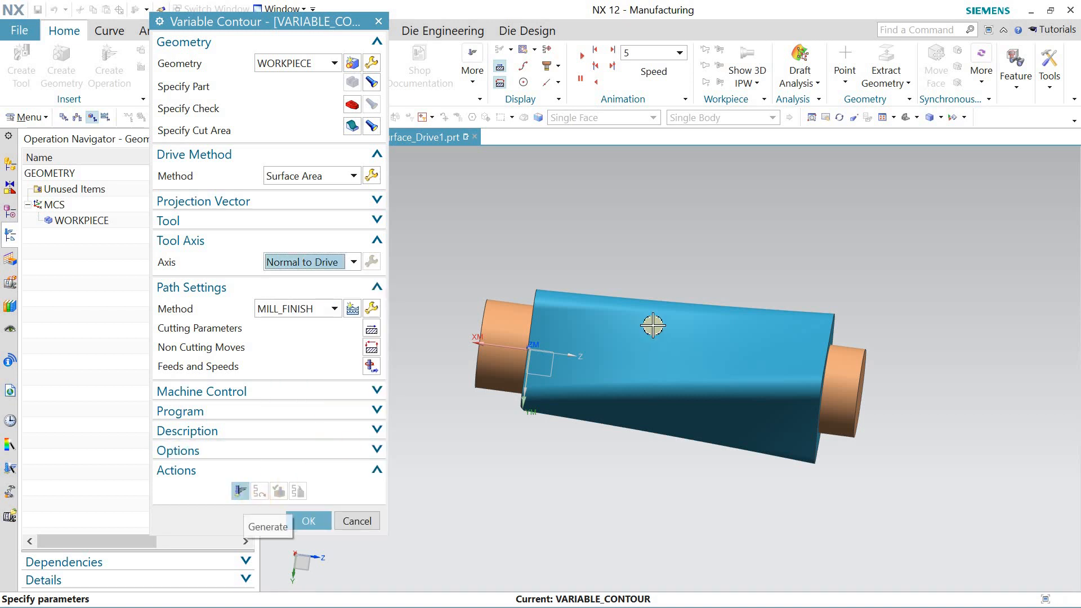
- Generate the Variable Contour tool path and accept the operation
{"action": "left_click", "coordinate": [240, 491]}
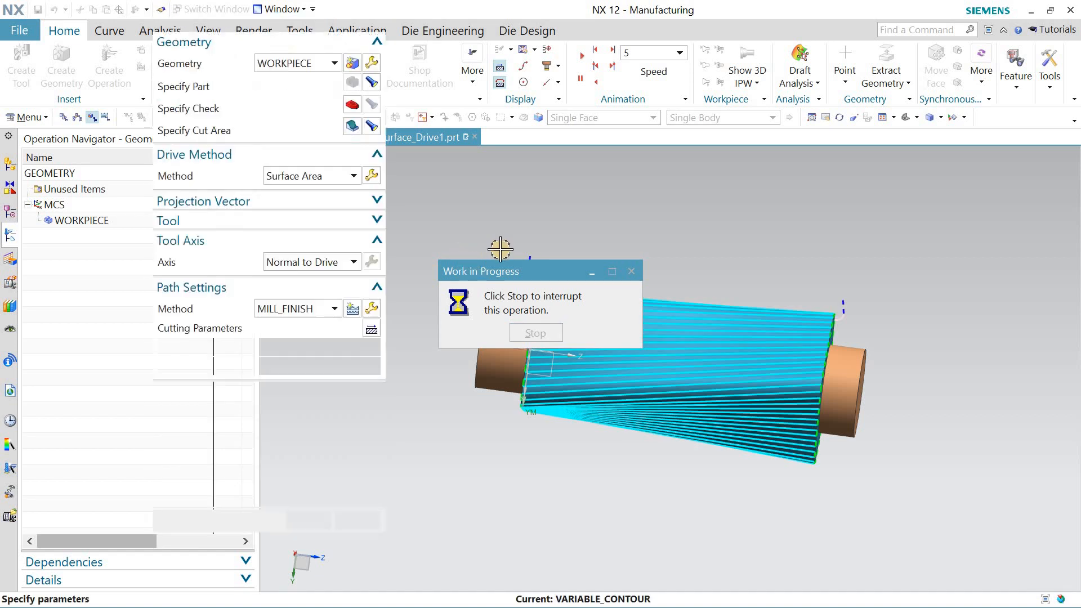
{"action": "middle_click_drag", "start_coordinate": [670, 233], "coordinate": [563, 276]}
{"action": "left_click", "coordinate": [308, 525]}
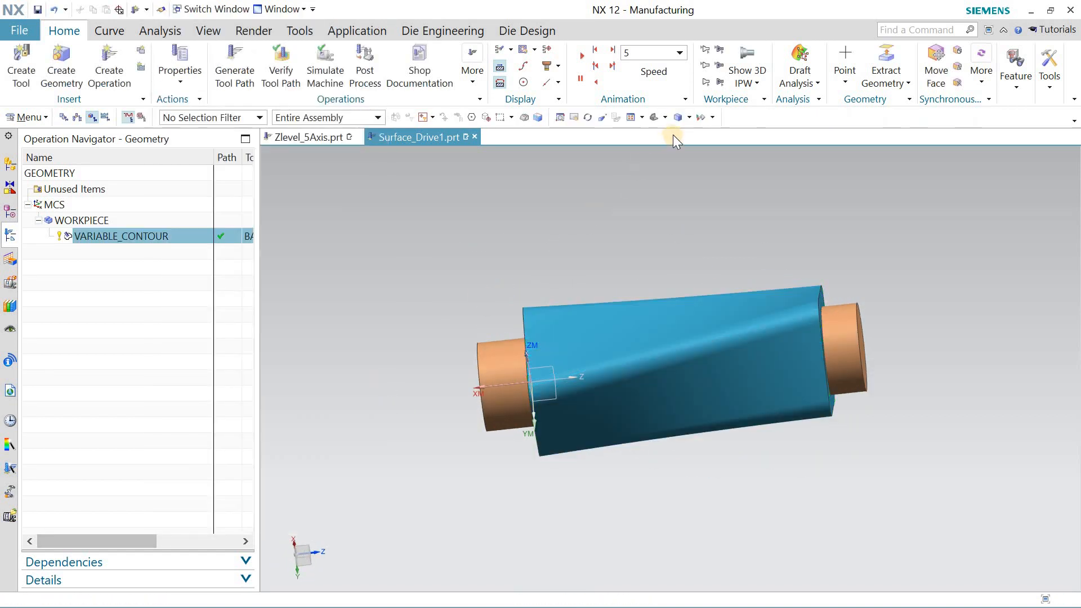
- Stand the part upright in the view and run a 3D Dynamic tool path verification at animation speed 7
{"action": "left_click", "coordinate": [655, 116]}
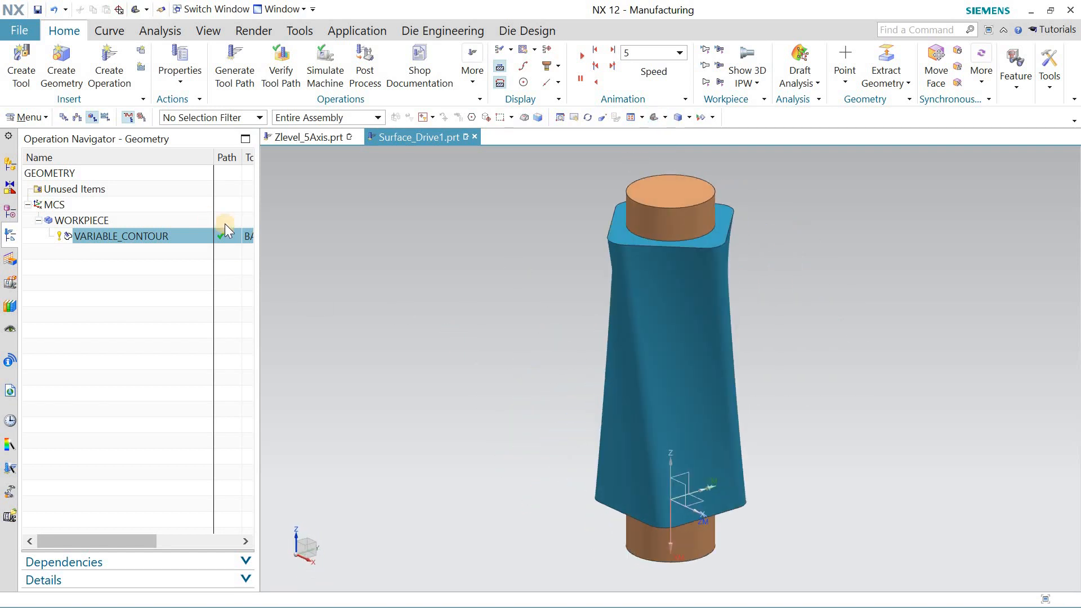
{"action": "left_click", "coordinate": [281, 68]}
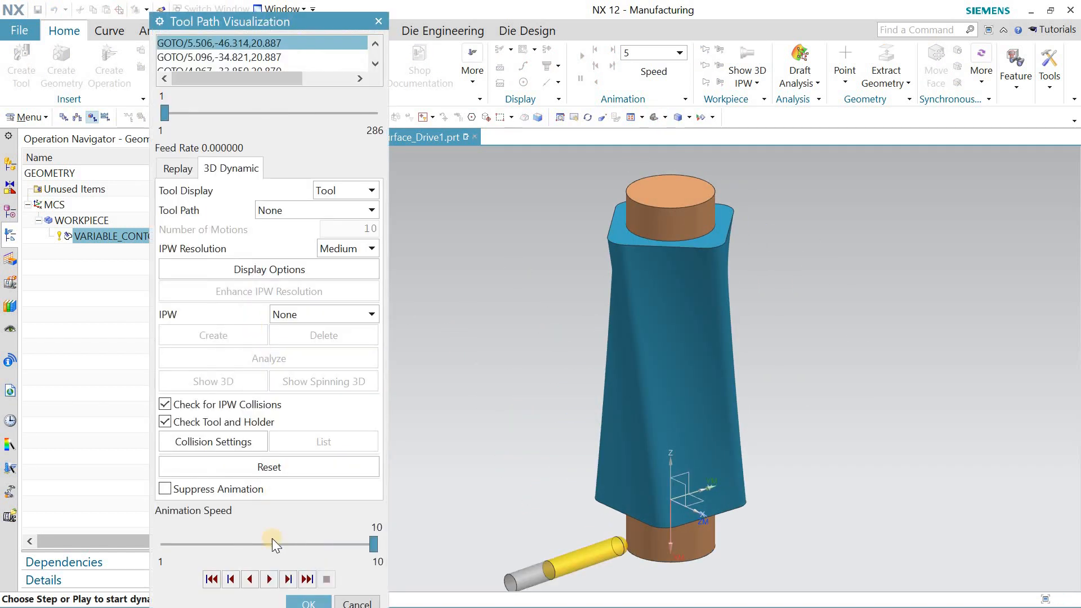
{"action": "left_click", "coordinate": [241, 169]}
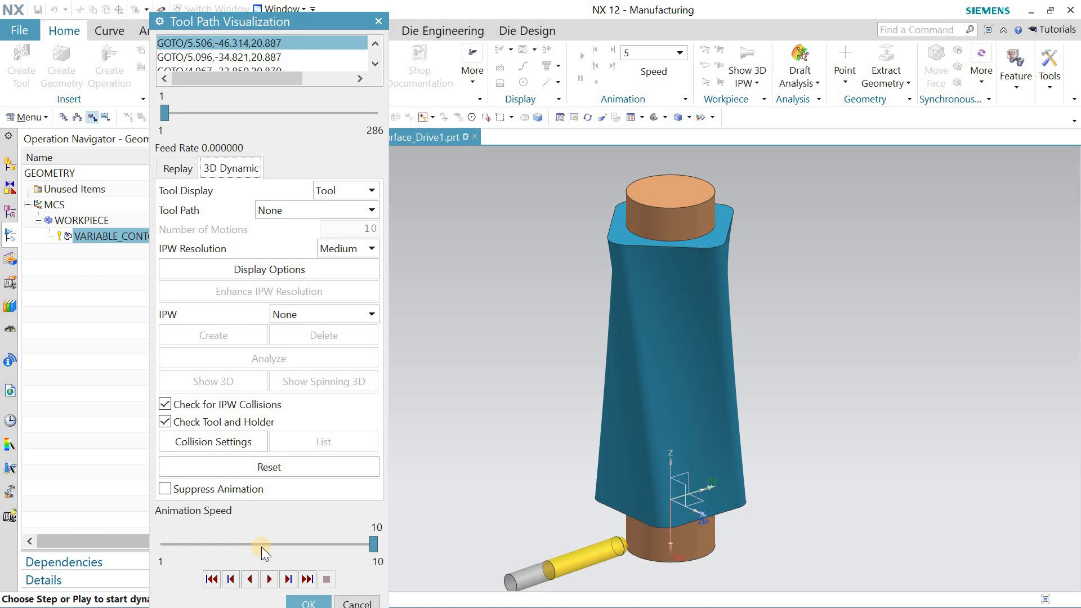
{"action": "left_click", "coordinate": [261, 546]}
{"action": "left_click", "coordinate": [261, 546]}
{"action": "left_click", "coordinate": [261, 546]}
{"action": "left_click", "coordinate": [269, 579]}
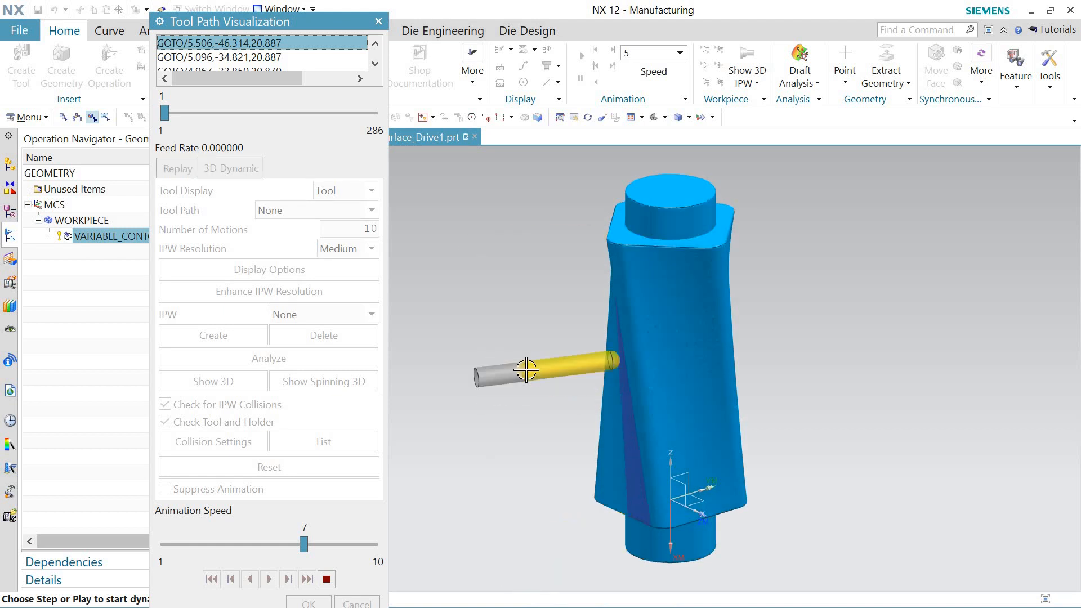
- Examine the simulated cutting from several sides of the twisted part until it finishes and close the verification
{"action": "middle_click_drag", "start_coordinate": [494, 357], "coordinate": [549, 303]}
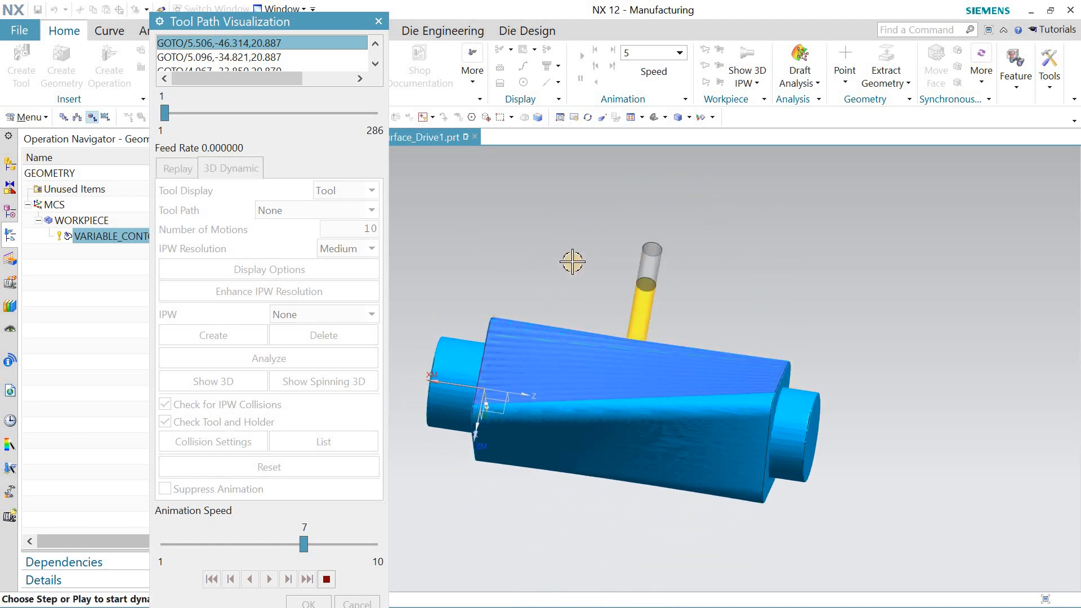
{"action": "middle_click_drag", "start_coordinate": [589, 392], "coordinate": [589, 405]}
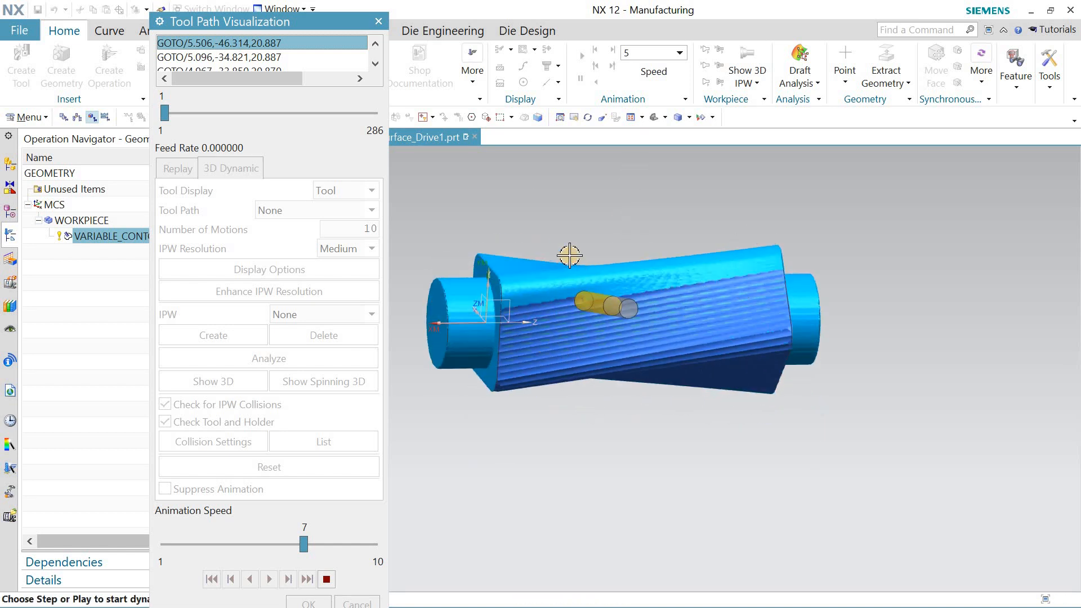
{"action": "middle_click_drag", "start_coordinate": [556, 242], "coordinate": [555, 336]}
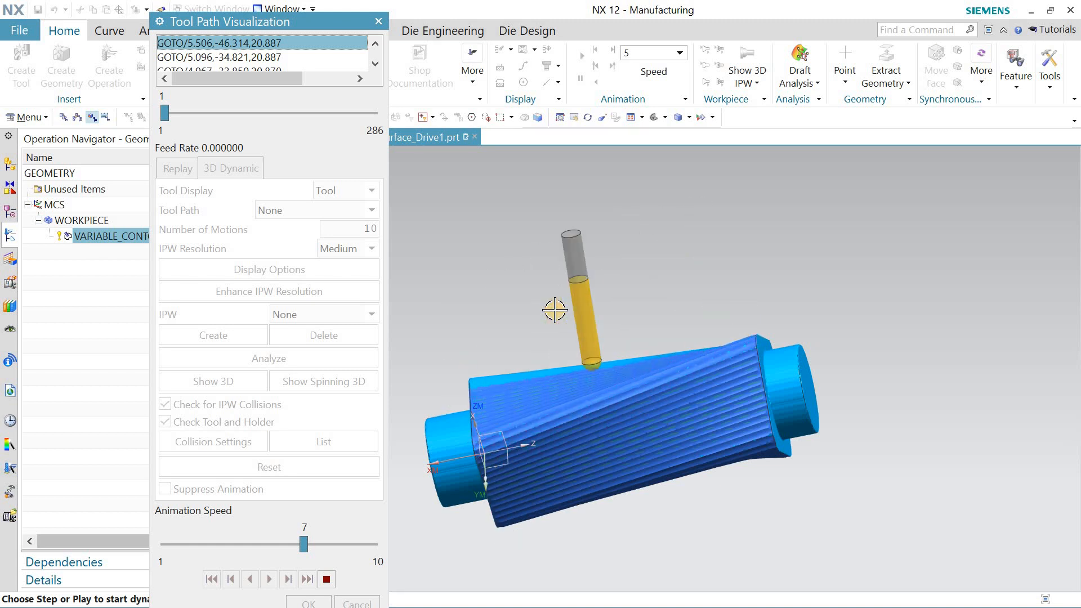
{"action": "middle_click_drag", "start_coordinate": [555, 341], "coordinate": [552, 394]}
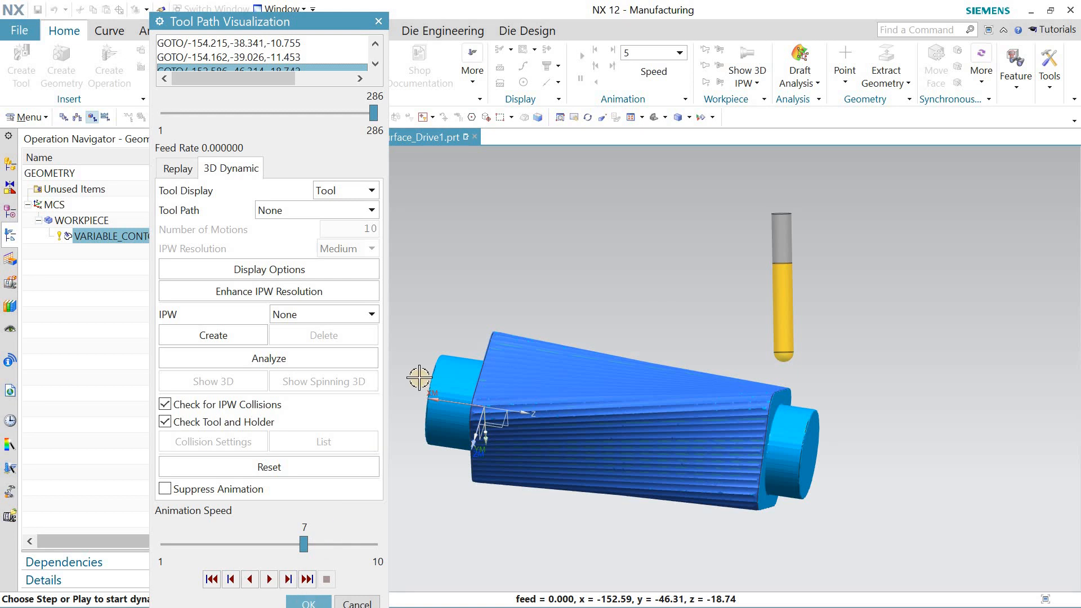
{"action": "middle_click", "coordinate": [494, 244]}
{"action": "left_click", "coordinate": [165, 262]}
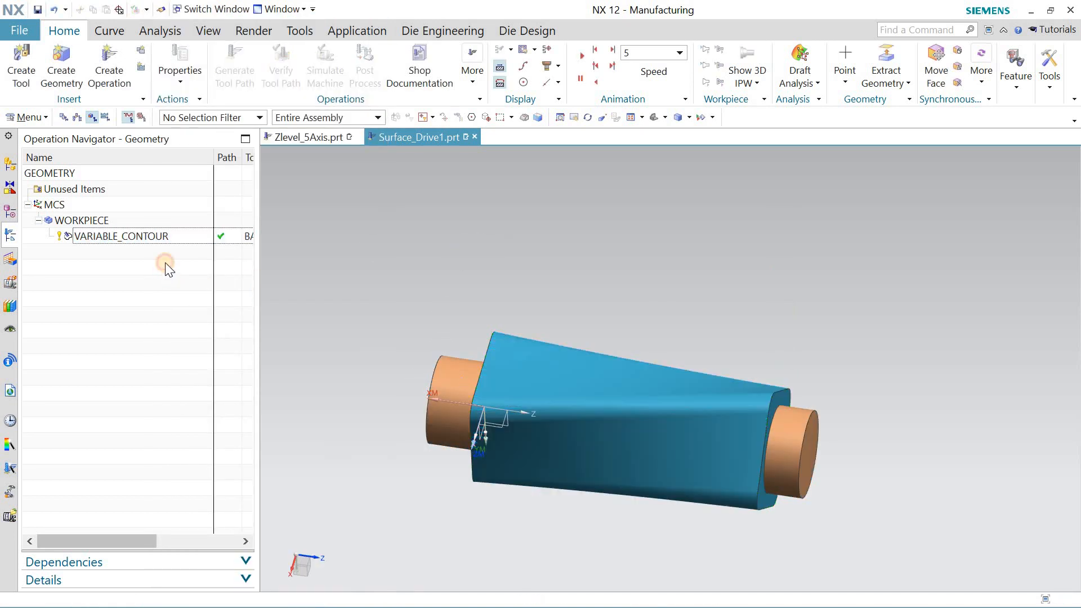
- Reopen the VARIABLE_CONTOUR operation's Surface Area drive settings and set the number of stepovers to 120
{"action": "double_click", "coordinate": [167, 238]}
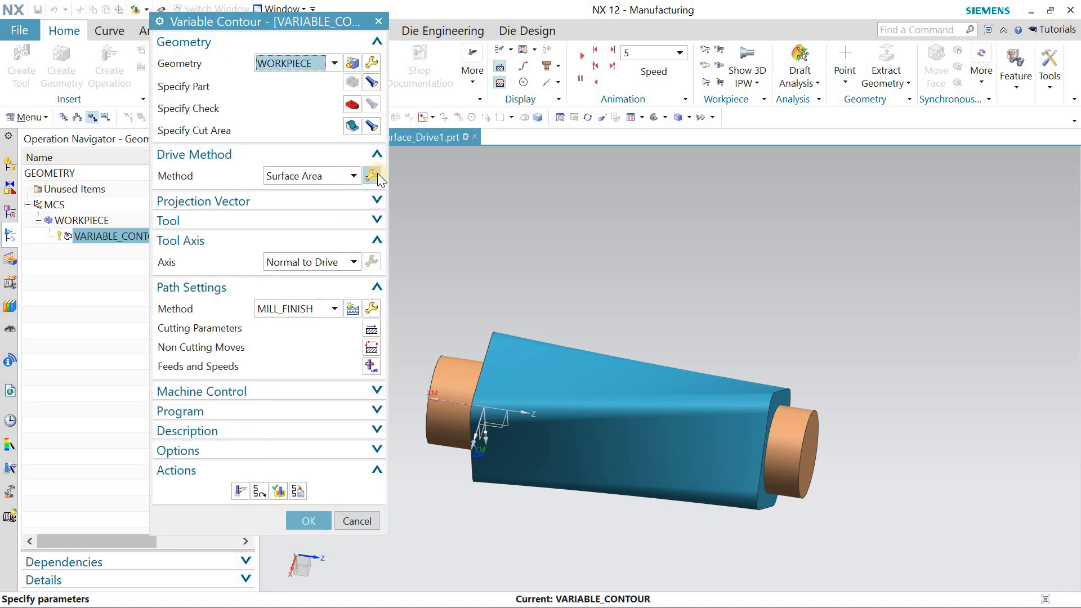
{"action": "left_click", "coordinate": [372, 176]}
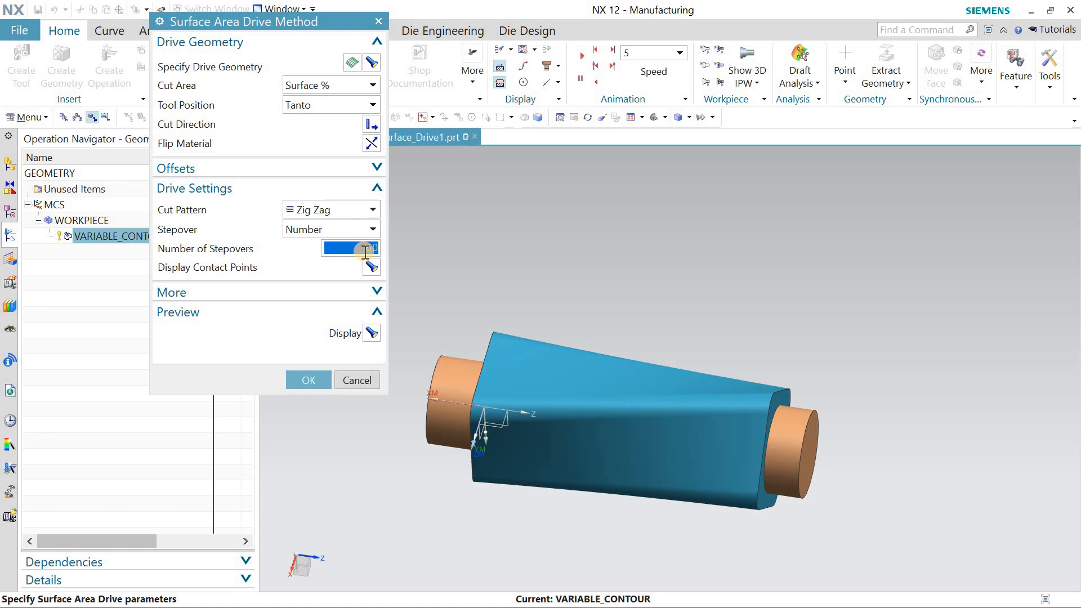
{"action": "type", "text": "1"}
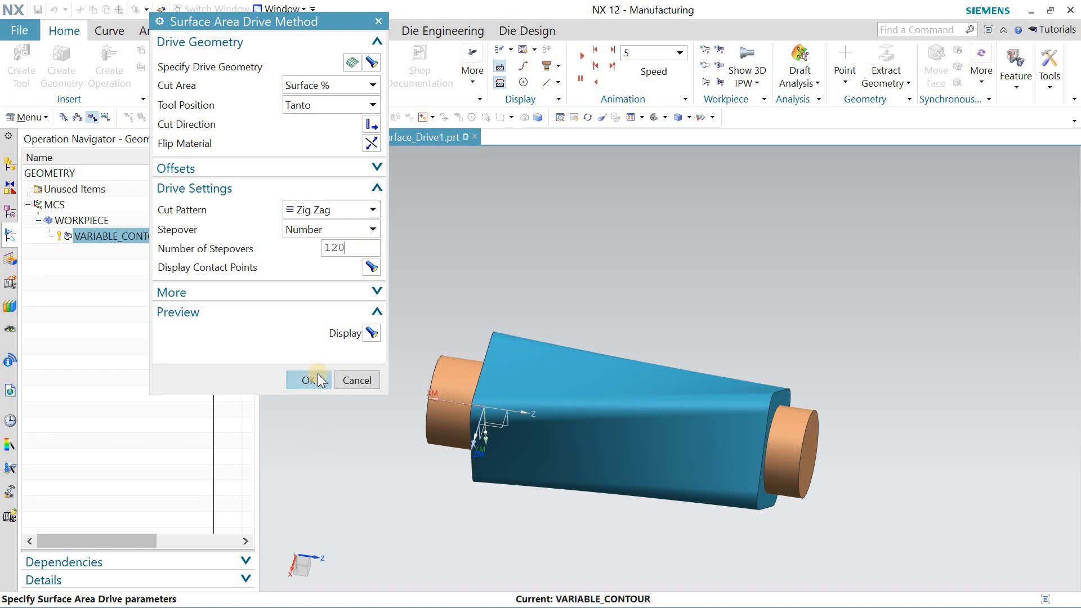
- Switch the stepover to Scallop to view its settings and return it to Number
{"action": "left_click", "coordinate": [346, 231]}
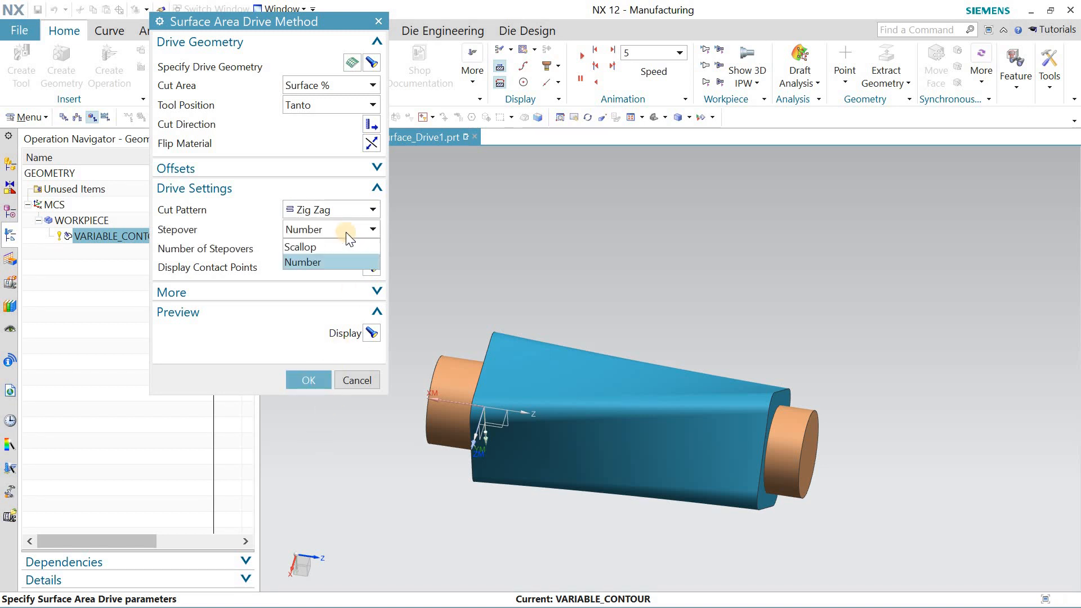
{"action": "left_click", "coordinate": [343, 246]}
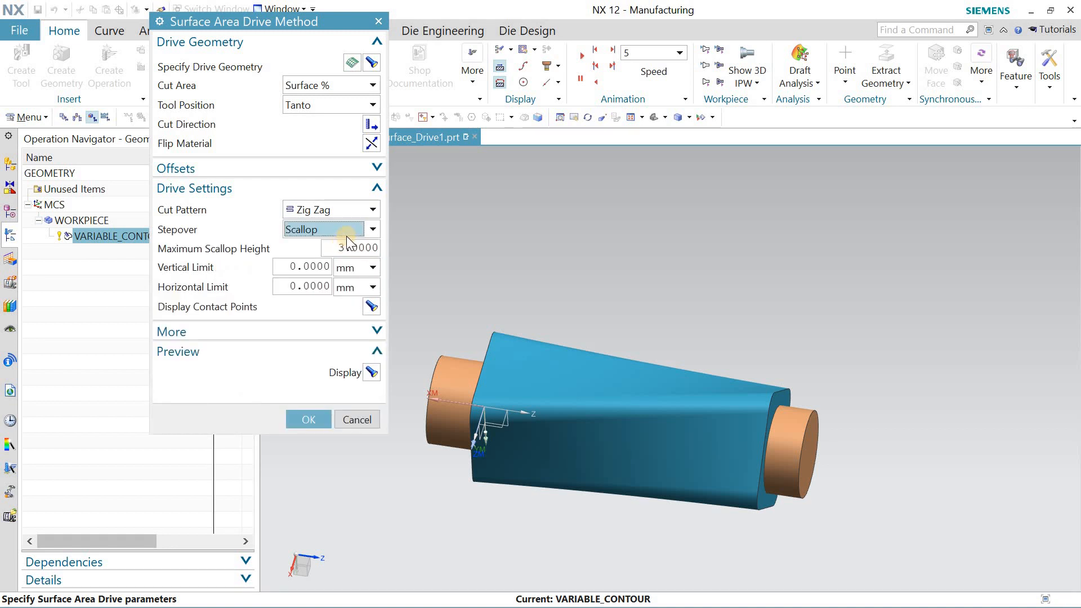
{"action": "left_click", "coordinate": [354, 229]}
{"action": "left_click", "coordinate": [345, 258]}
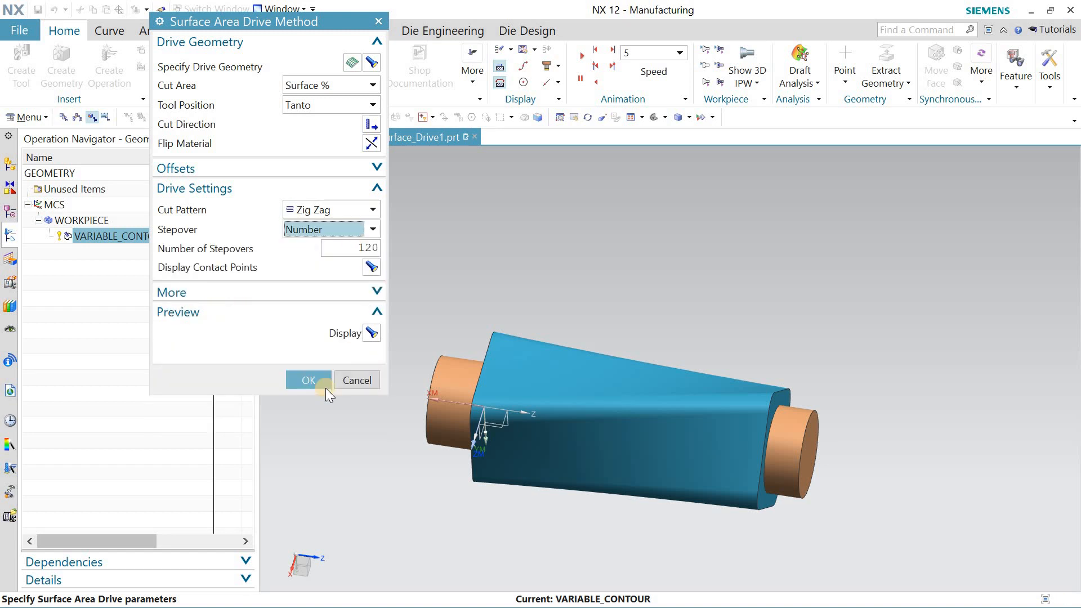
- Preview the denser drive path, accept the drive settings, and regenerate and accept the Variable Contour operation
{"action": "left_click", "coordinate": [373, 333]}
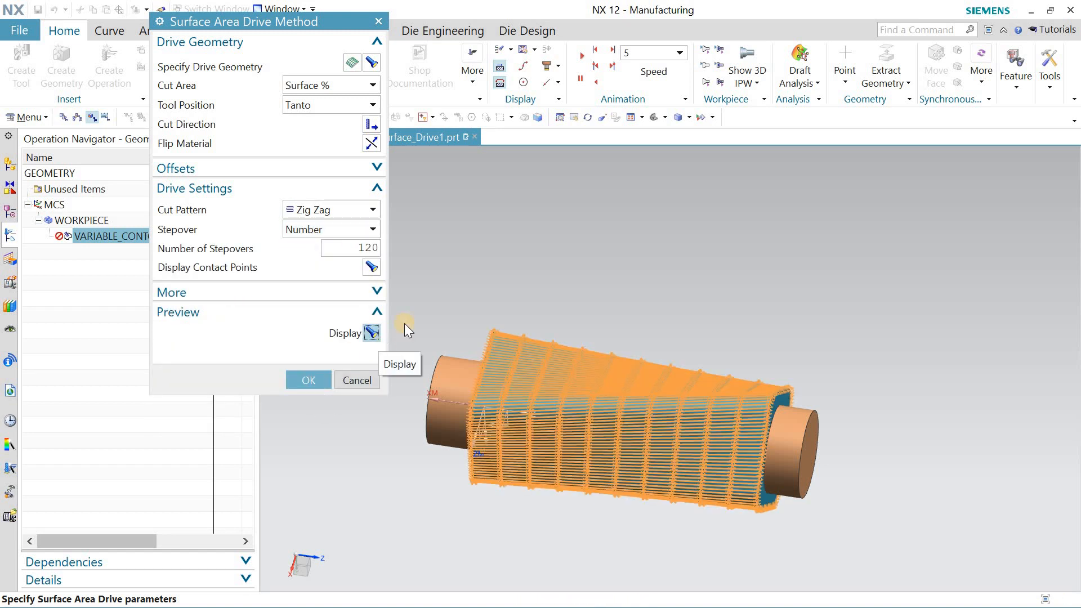
{"action": "left_click", "coordinate": [307, 378]}
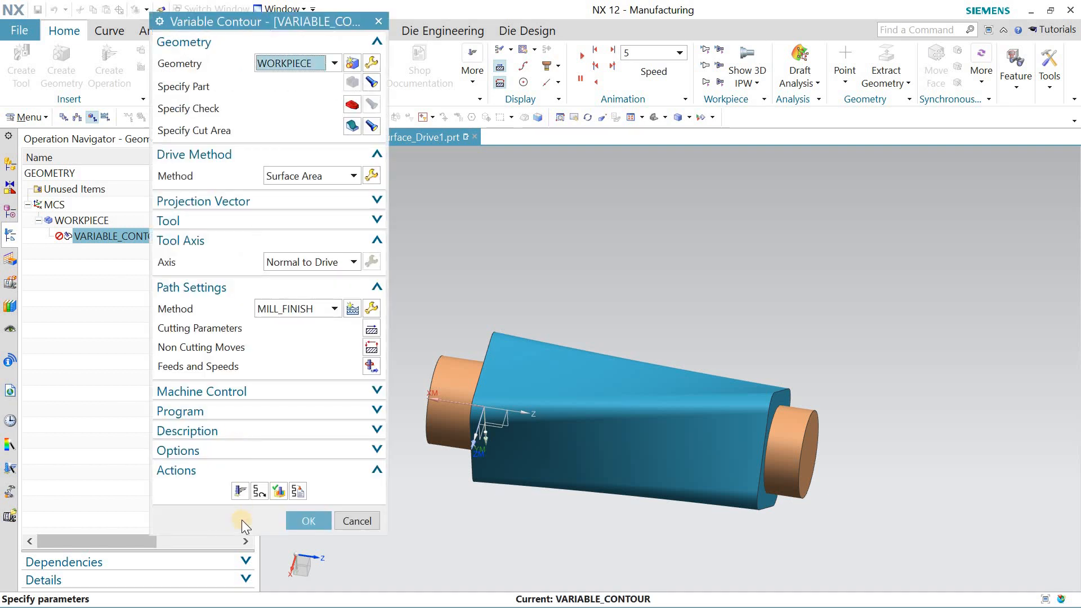
{"action": "left_click", "coordinate": [240, 490]}
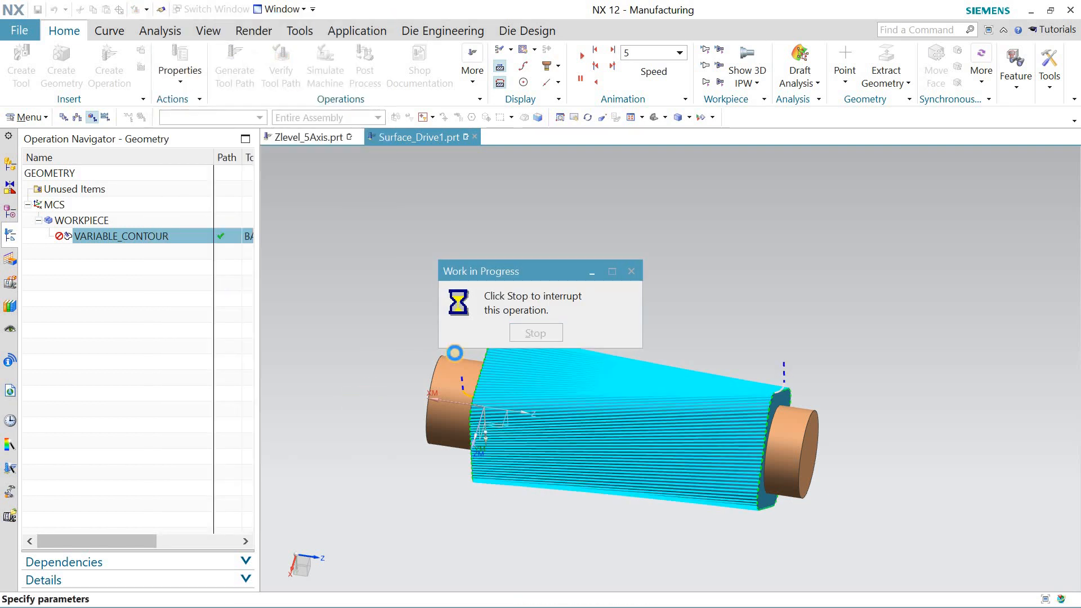
{"action": "left_click", "coordinate": [308, 520]}
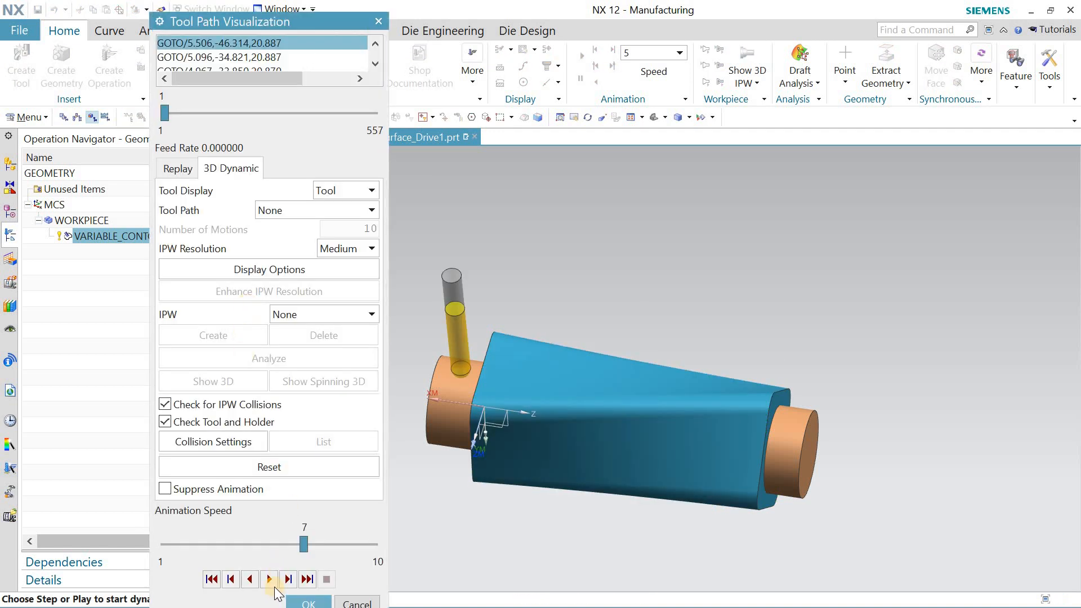
- Play the 3D Dynamic simulation of the regenerated path, examine the machined face up close and stop the playback partway
{"action": "left_click", "coordinate": [268, 579]}
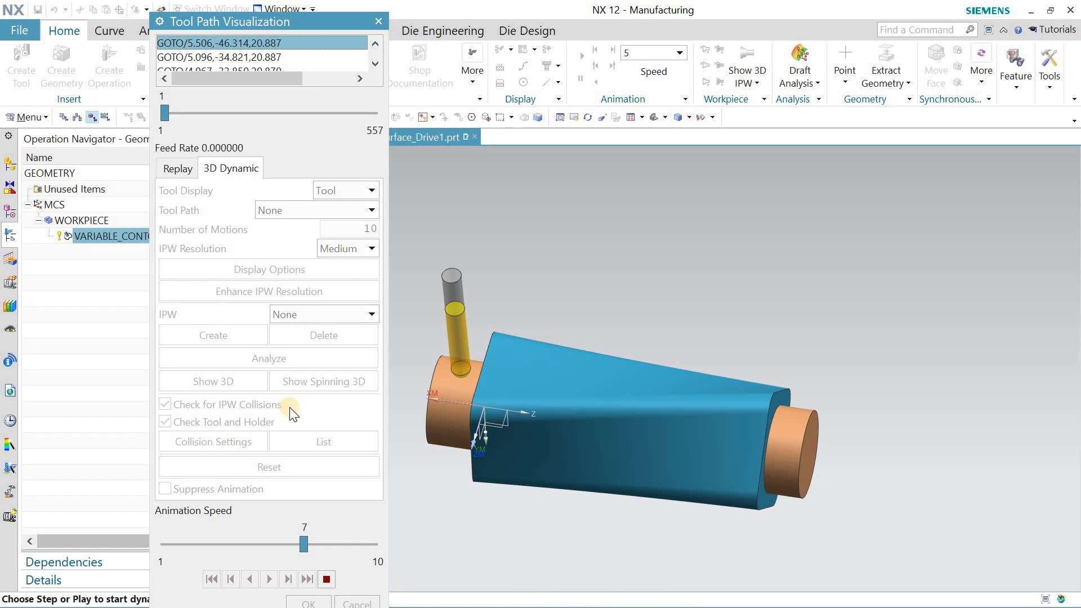
{"action": "scroll", "coordinate": [484, 387], "scroll_direction": "up", "scroll_amount": 10}
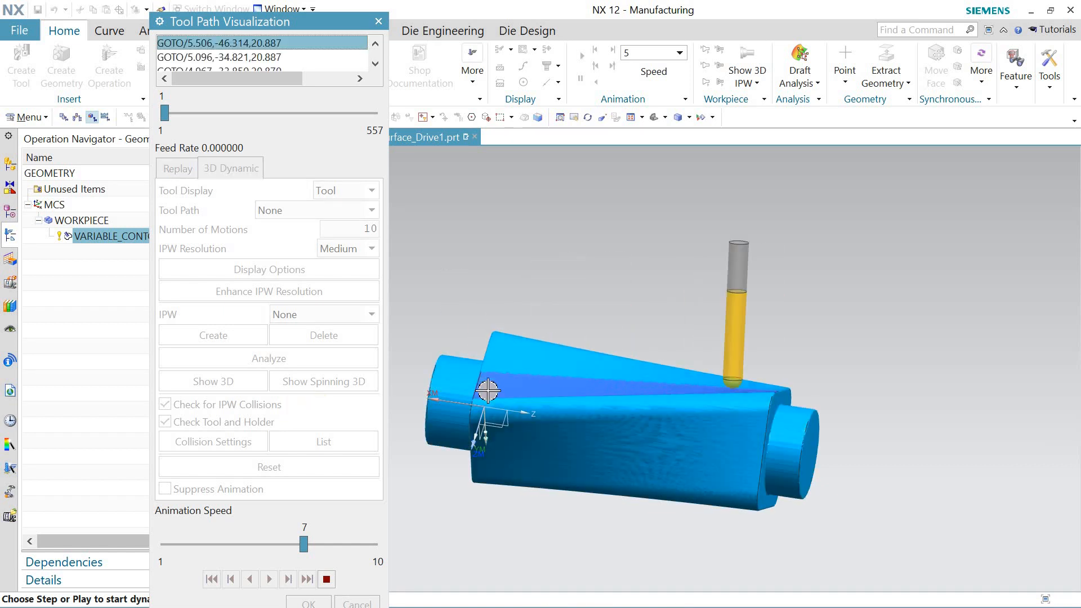
{"action": "scroll", "coordinate": [488, 390], "scroll_direction": "down", "scroll_amount": 6}
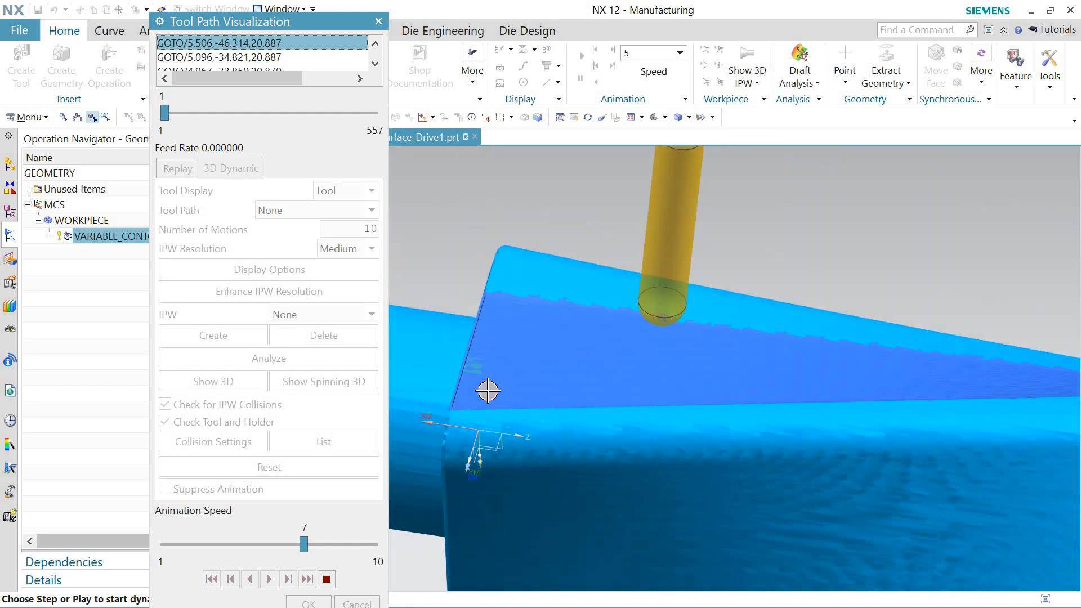
{"action": "left_click", "coordinate": [326, 580]}
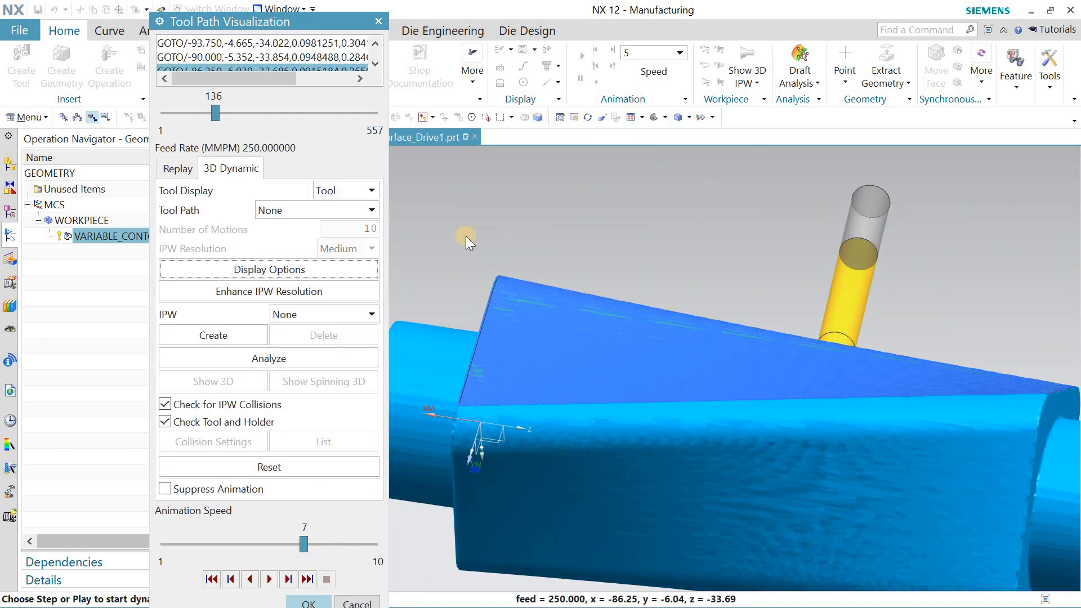
- Exit the tool path visualization, clear the operation selection and show the whole part standing upright
{"action": "key", "text": "Escape"}
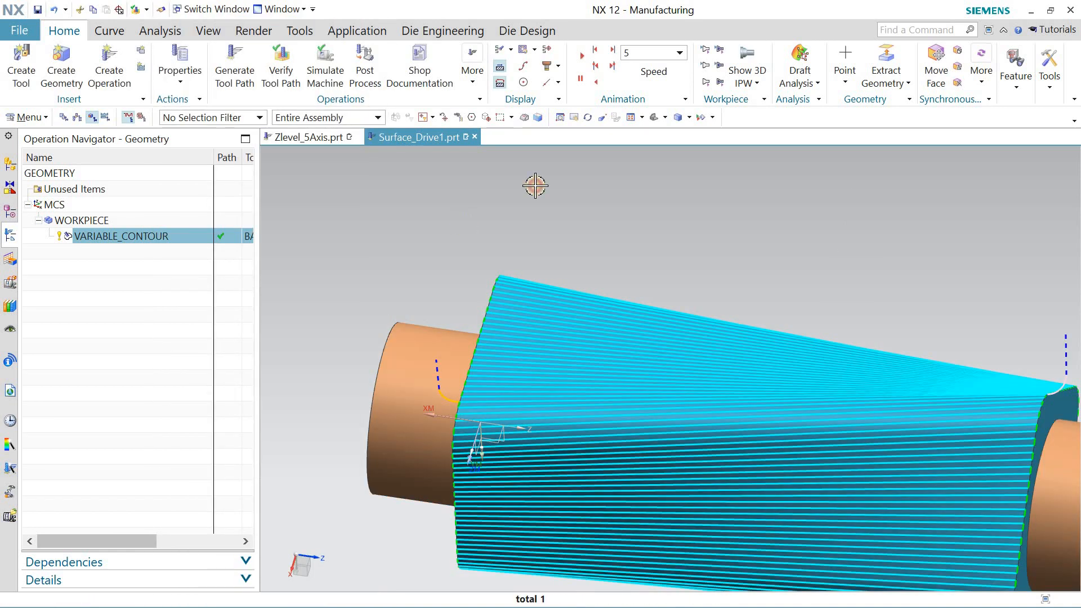
{"action": "key", "text": "Escape"}
{"action": "left_click", "coordinate": [654, 117]}
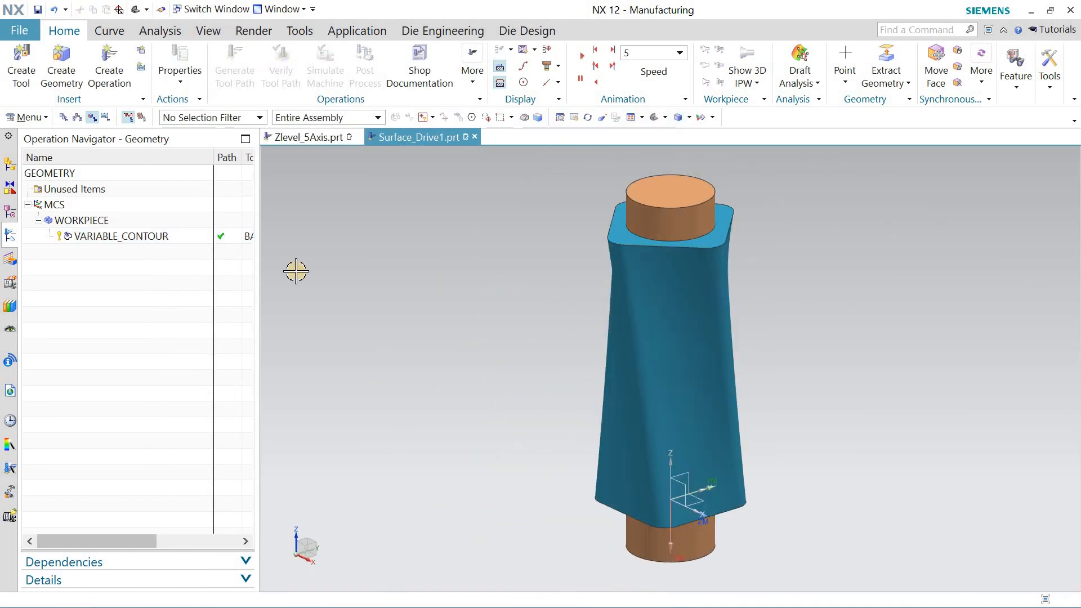
- Postprocess the VARIABLE_CONTOUR operation with the MILL_5_AXIS postprocessor
{"action": "left_click", "coordinate": [132, 239]}
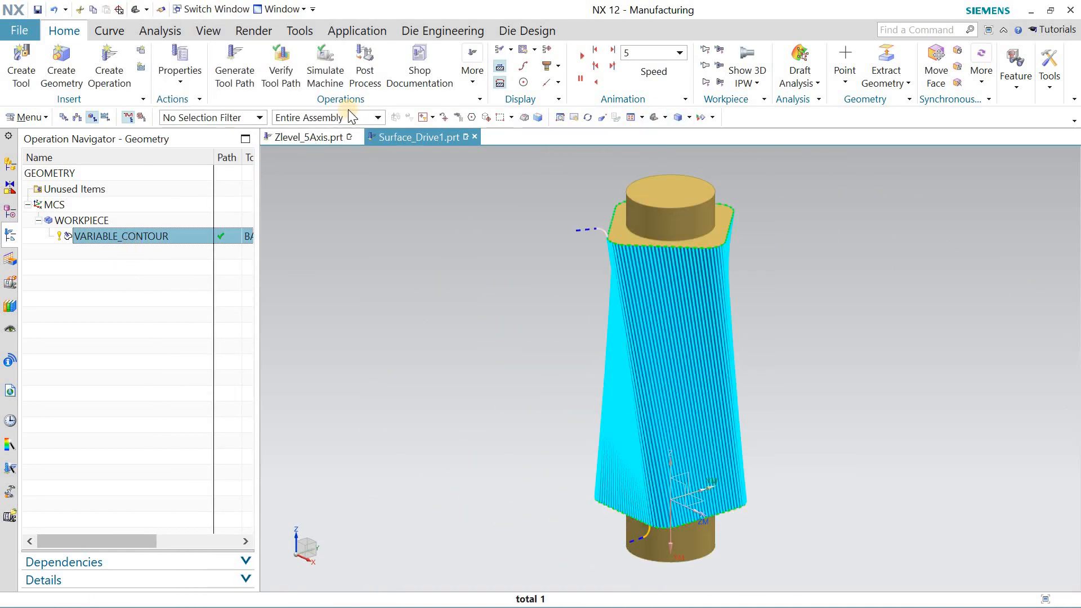
{"action": "left_click", "coordinate": [365, 71]}
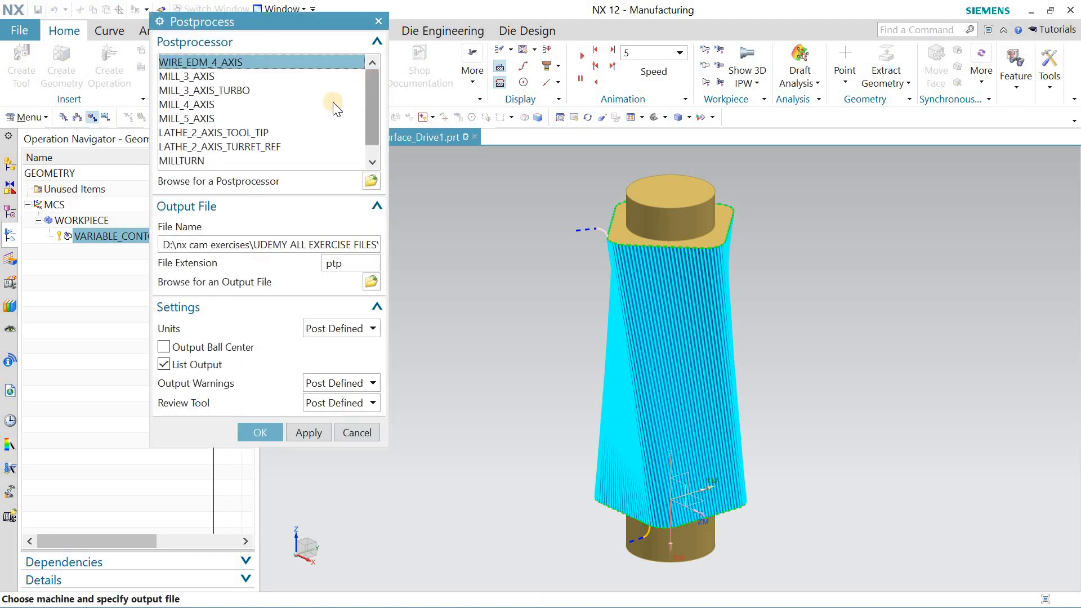
{"action": "left_click", "coordinate": [199, 119]}
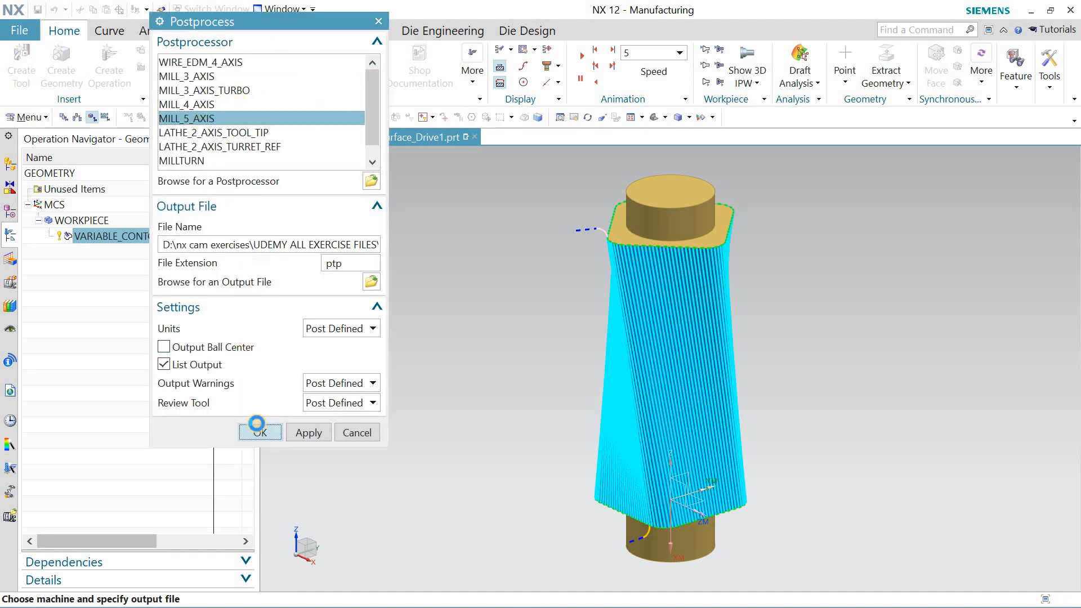
{"action": "left_click", "coordinate": [256, 431]}
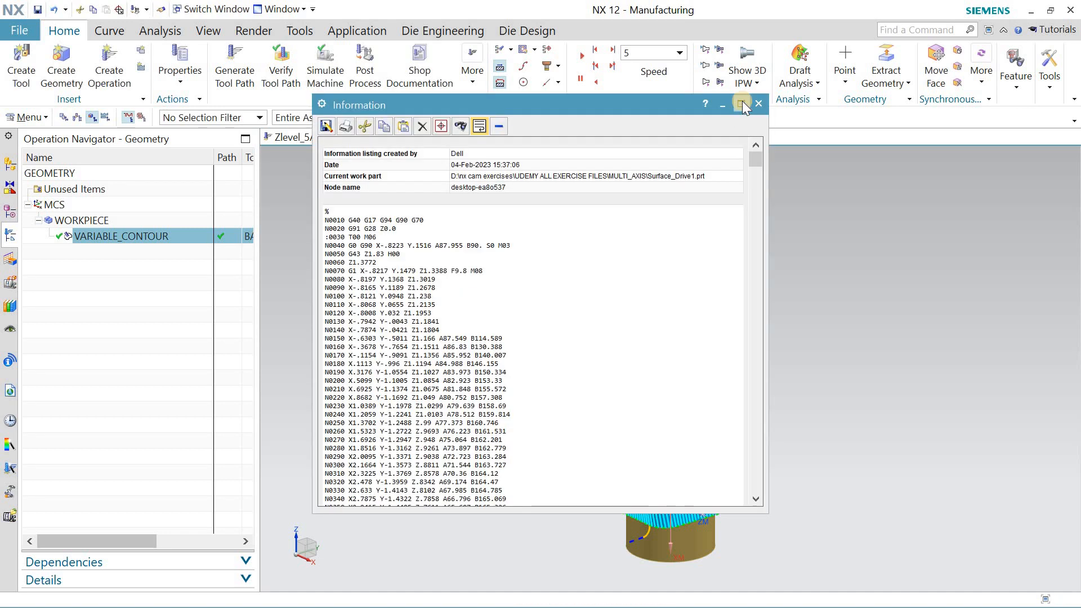
- Enlarge the NC code listing, examine the A and B rotary axis words in block N0150, and close the listing
{"action": "left_click", "coordinate": [740, 102]}
{"action": "scroll", "coordinate": [299, 342], "scroll_direction": "up", "scroll_amount": 5, "text": "ctrl"}
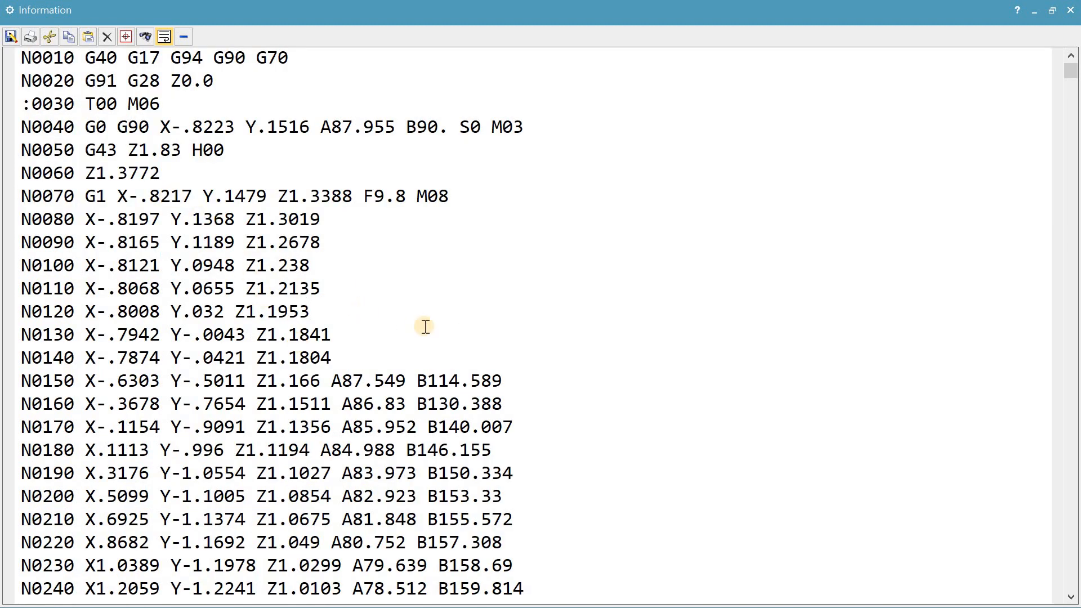
{"action": "scroll", "coordinate": [425, 327], "scroll_direction": "down", "scroll_amount": 1}
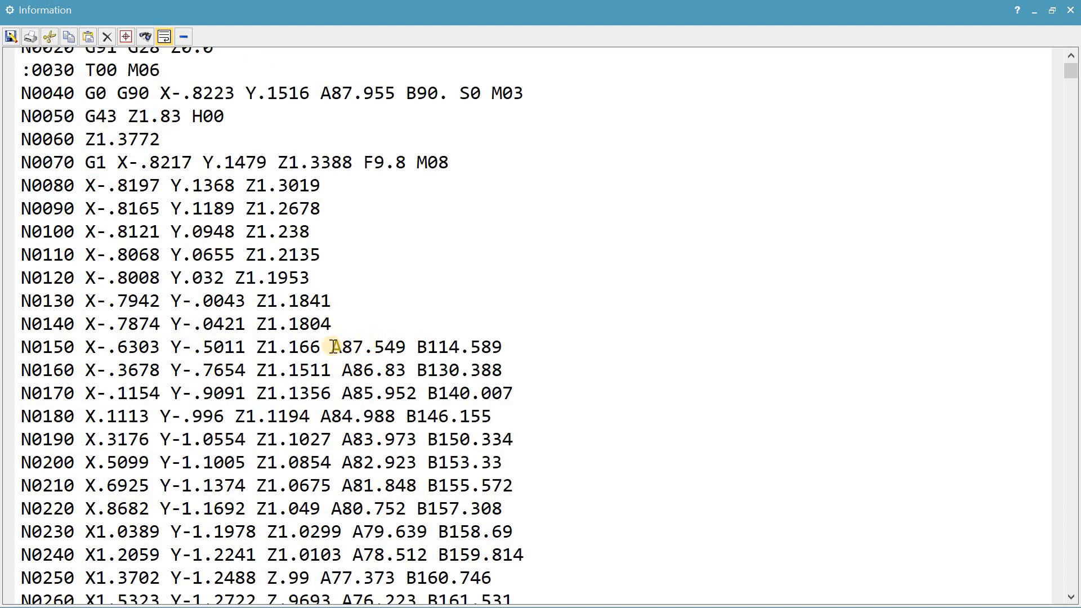
{"action": "left_click_drag", "start_coordinate": [332, 348], "coordinate": [429, 350]}
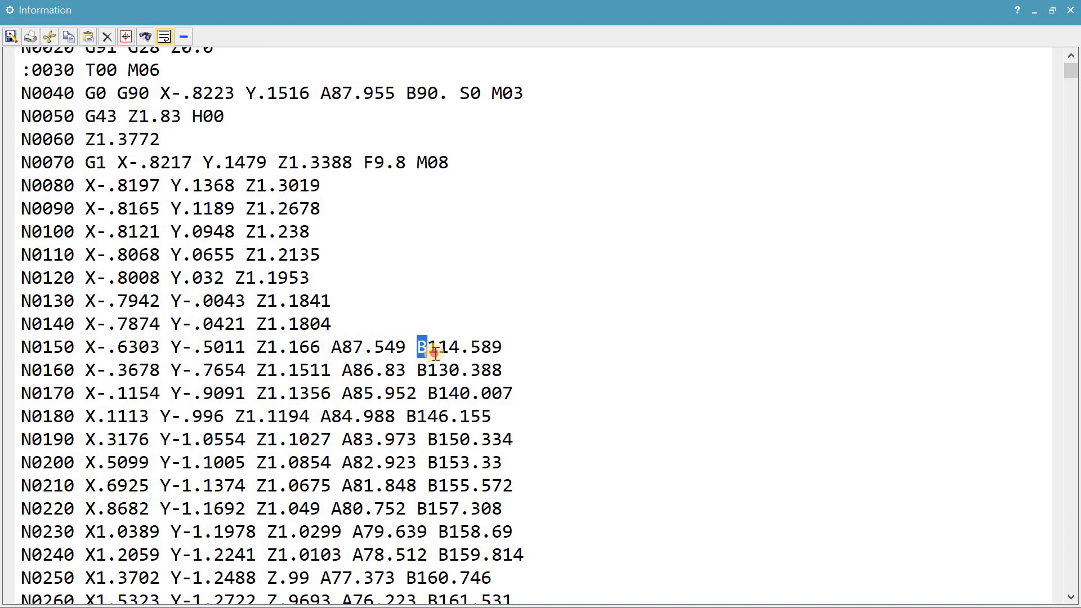
{"action": "left_click", "coordinate": [531, 350]}
{"action": "left_click", "coordinate": [1068, 10]}
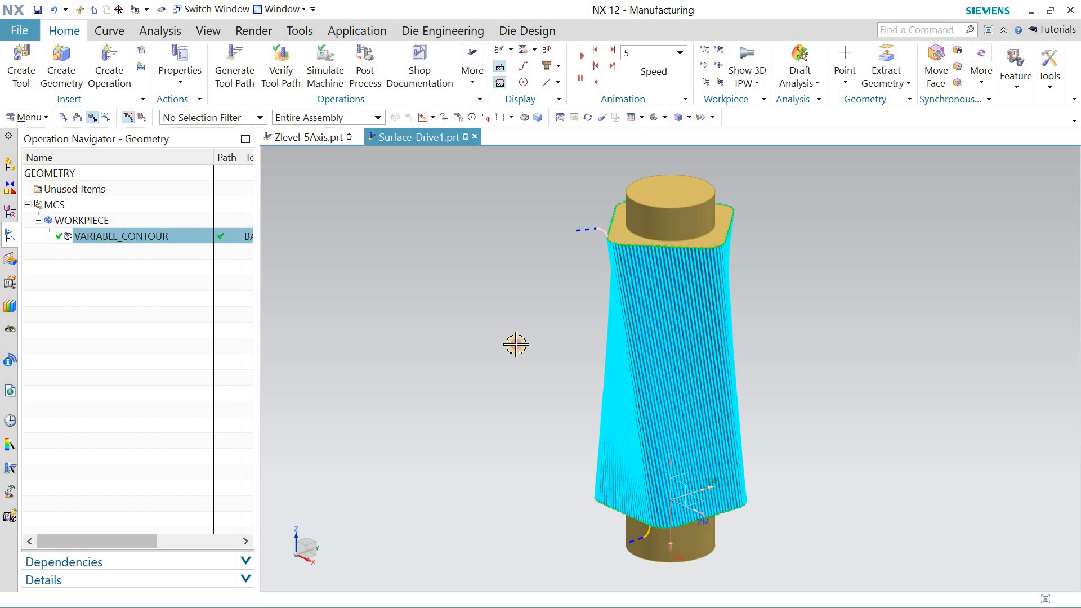